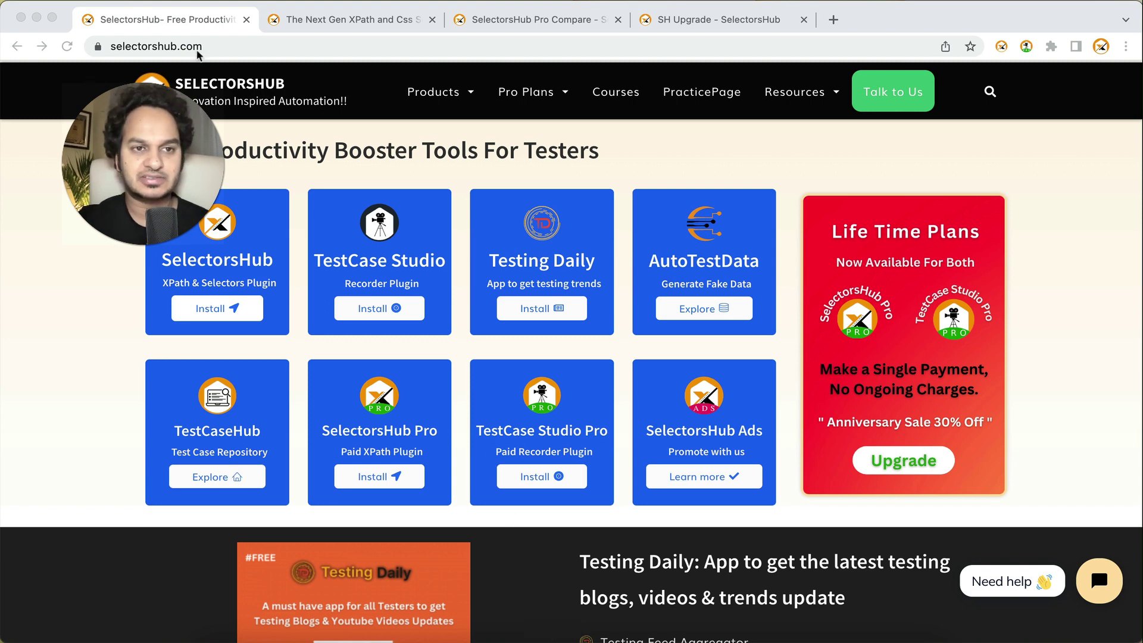
Open the SelectorsHub Pro page and examine the three steps for getting started with the Pro version
left_click(345, 83)
mouse_move(451, 102)
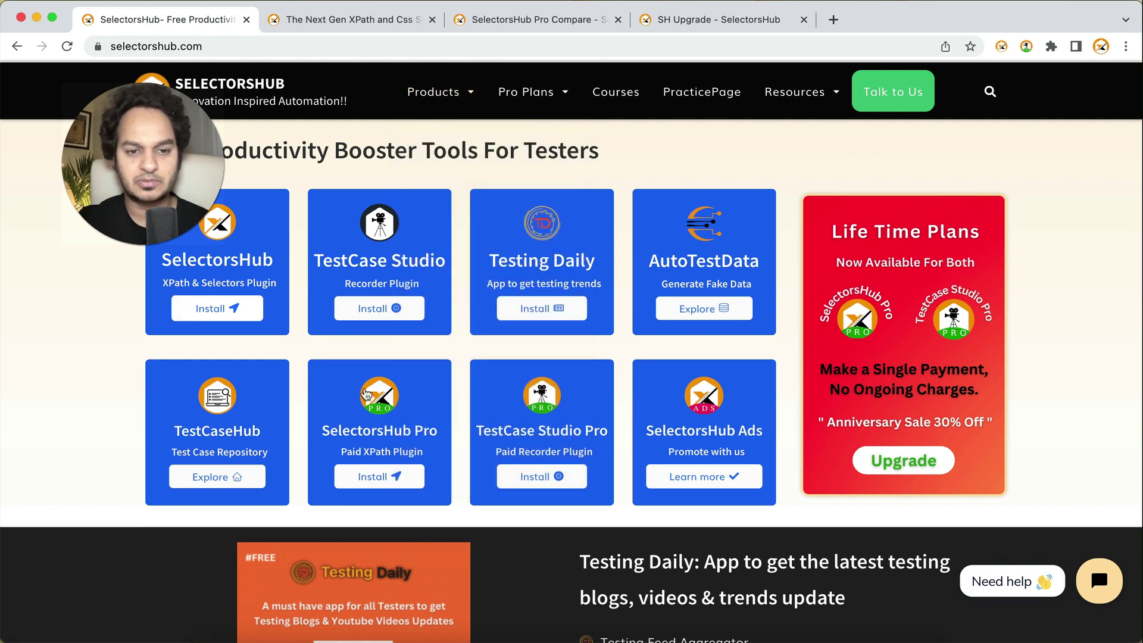
left_click(372, 23)
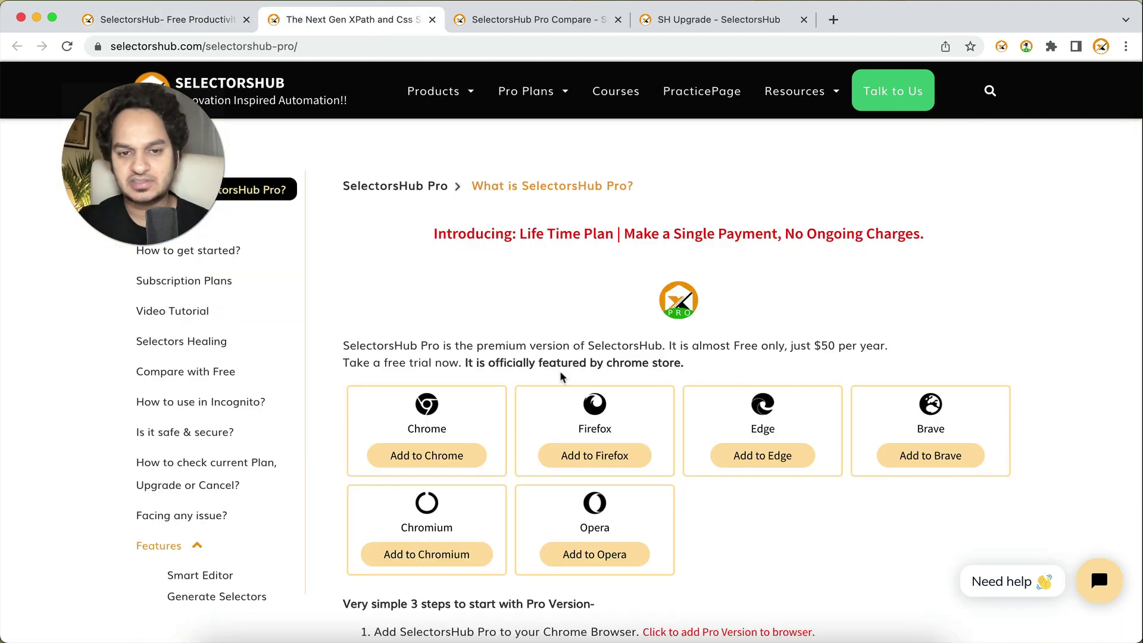
scroll(566, 373, "down", 3)
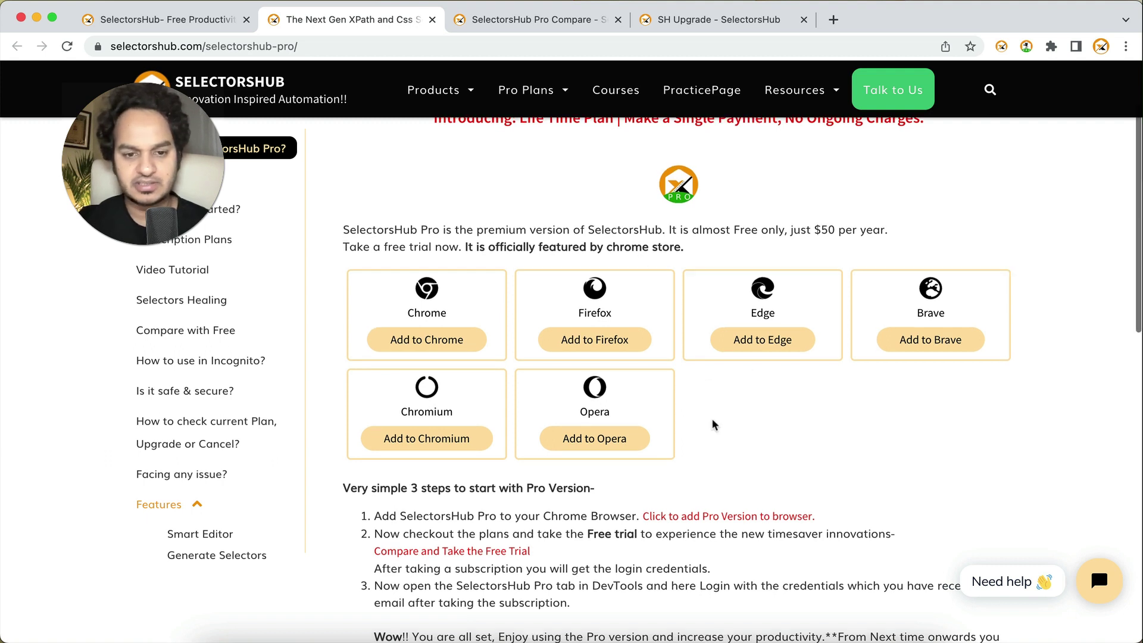
scroll(712, 418, "down", 2)
left_click_drag(338, 419, 366, 514)
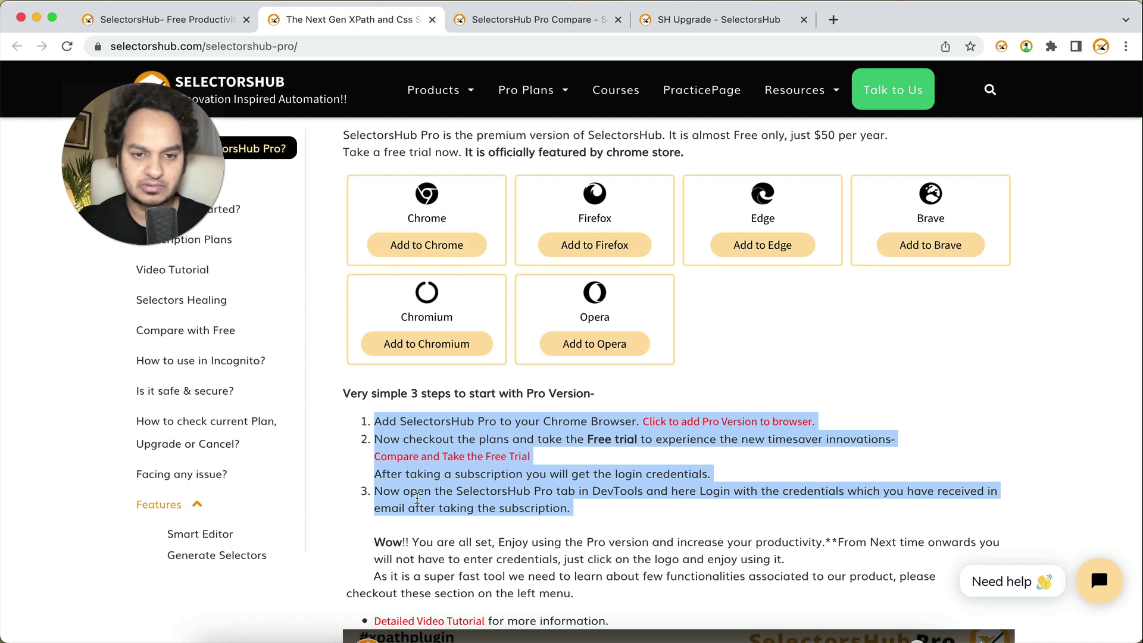
left_click(385, 421)
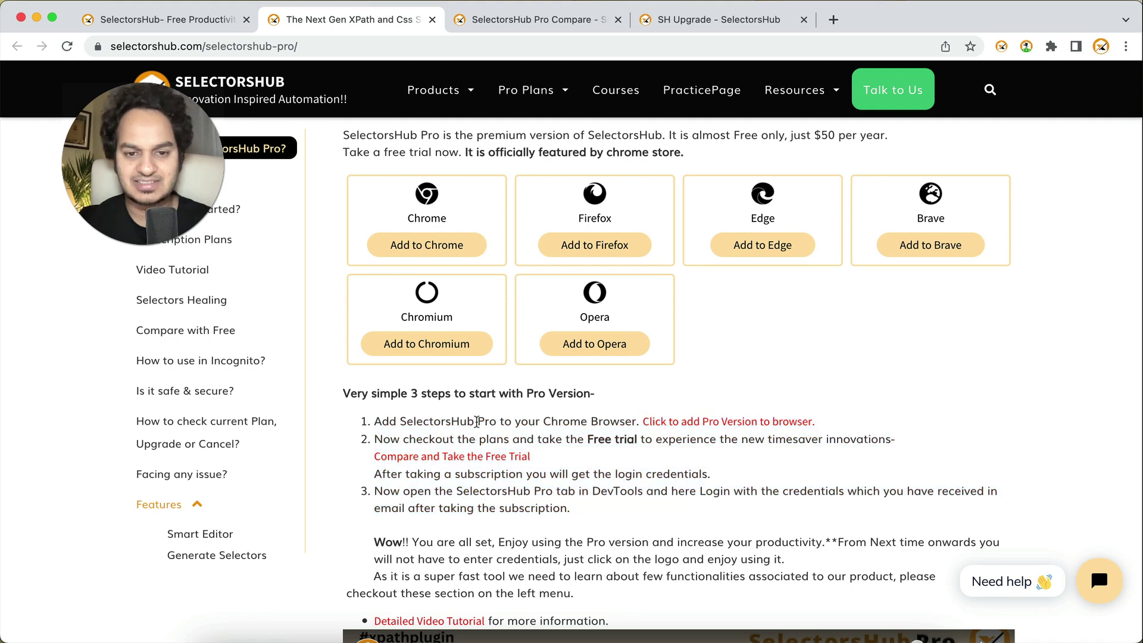
Add the SelectorsHub Pro extension to Chrome from its Chrome Web Store listing and dismiss the installation notice
left_click(698, 421)
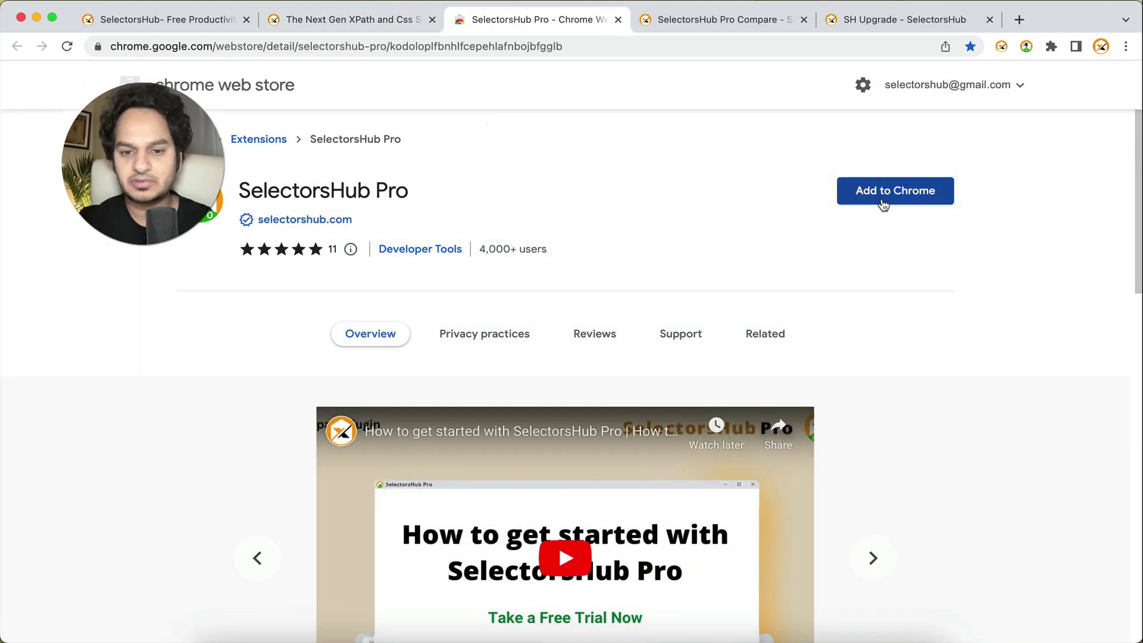
left_click(882, 202)
left_click(701, 381)
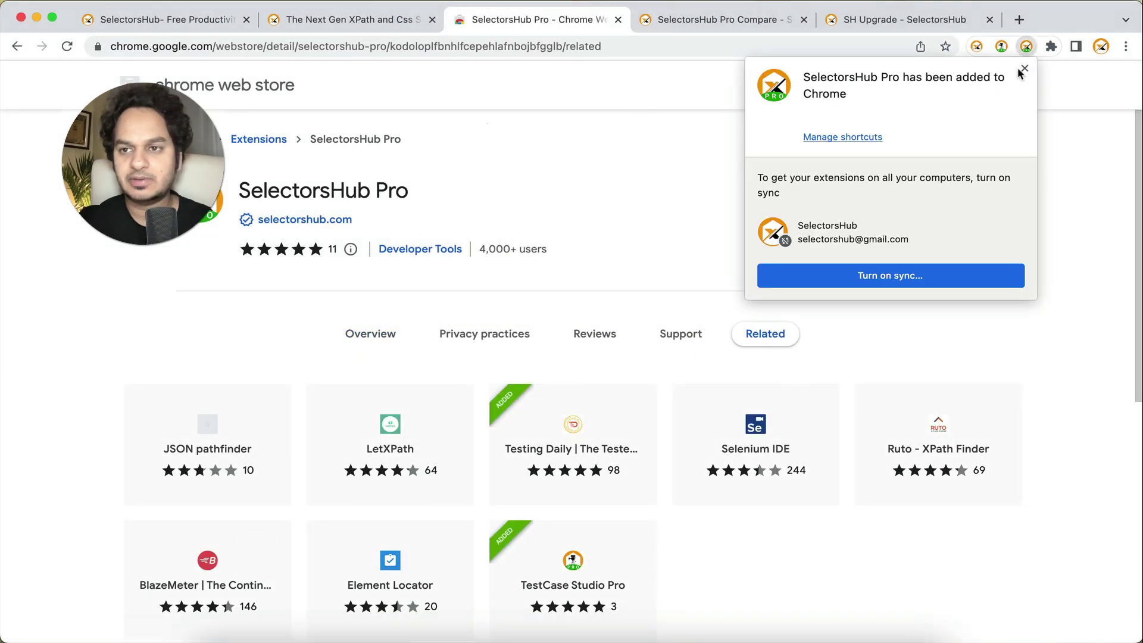
left_click(1023, 69)
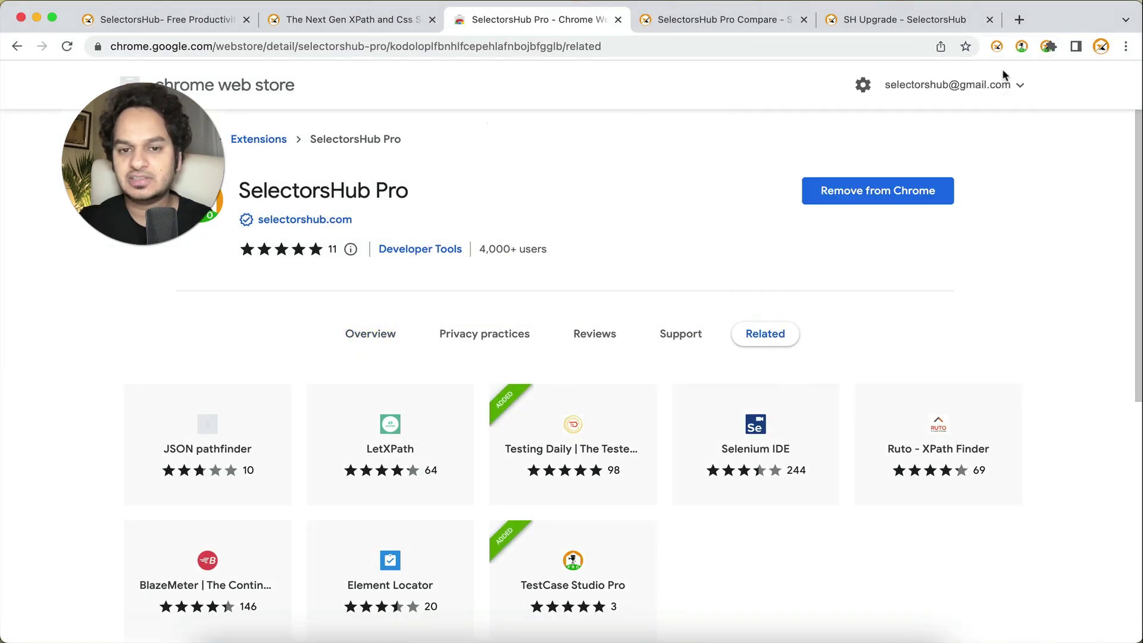
Pin the SelectorsHub Pro extension to the browser toolbar
left_click(598, 332)
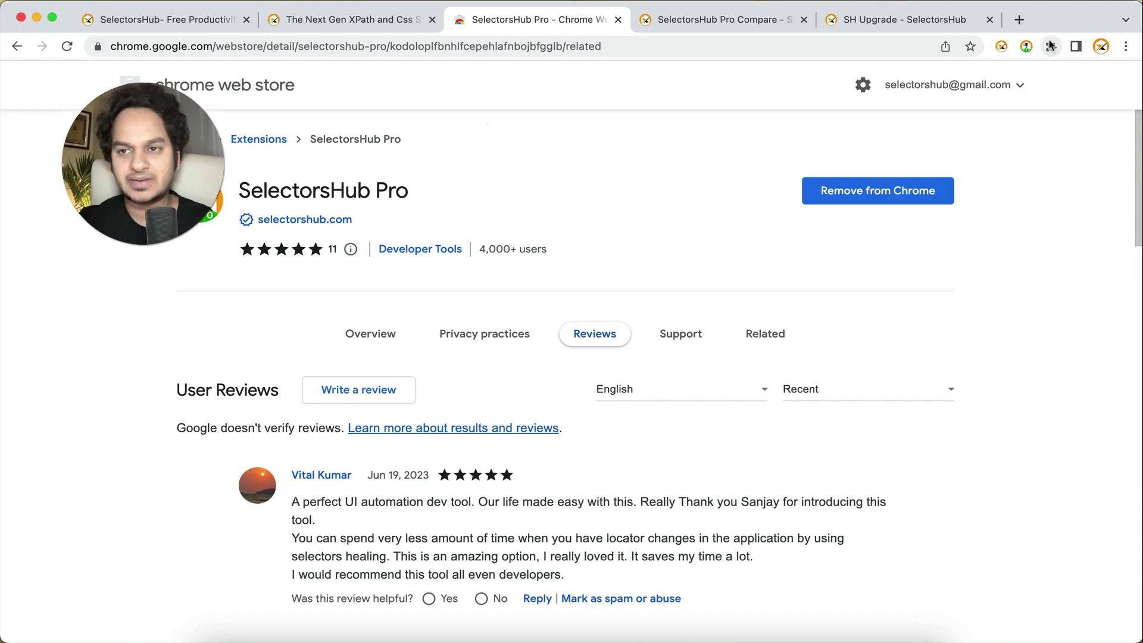
left_click(1051, 47)
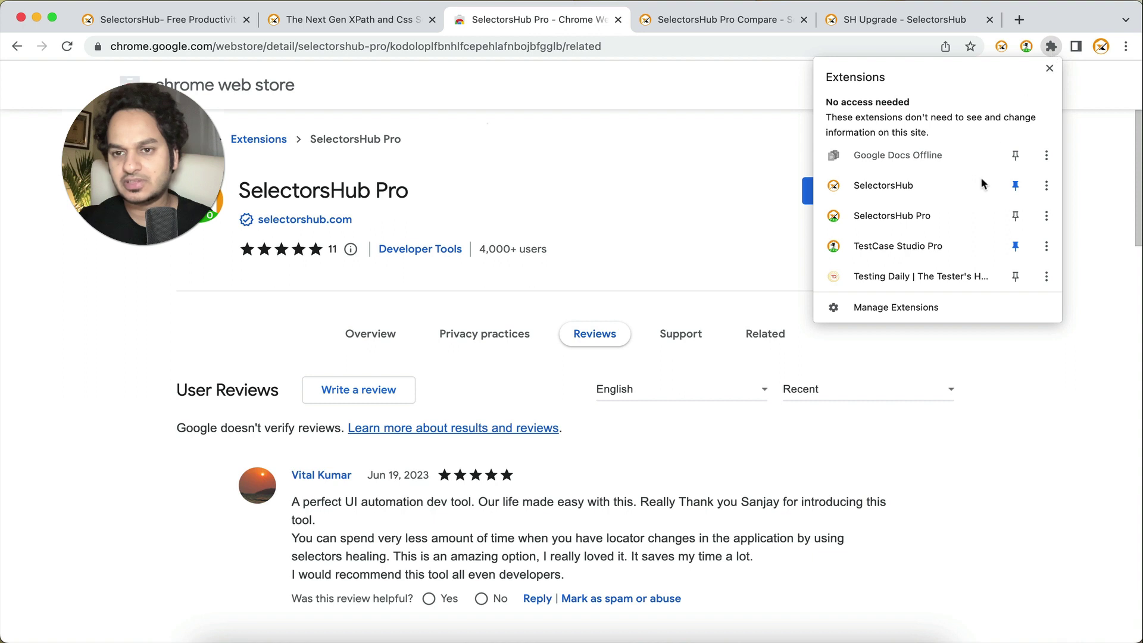
left_click(1017, 216)
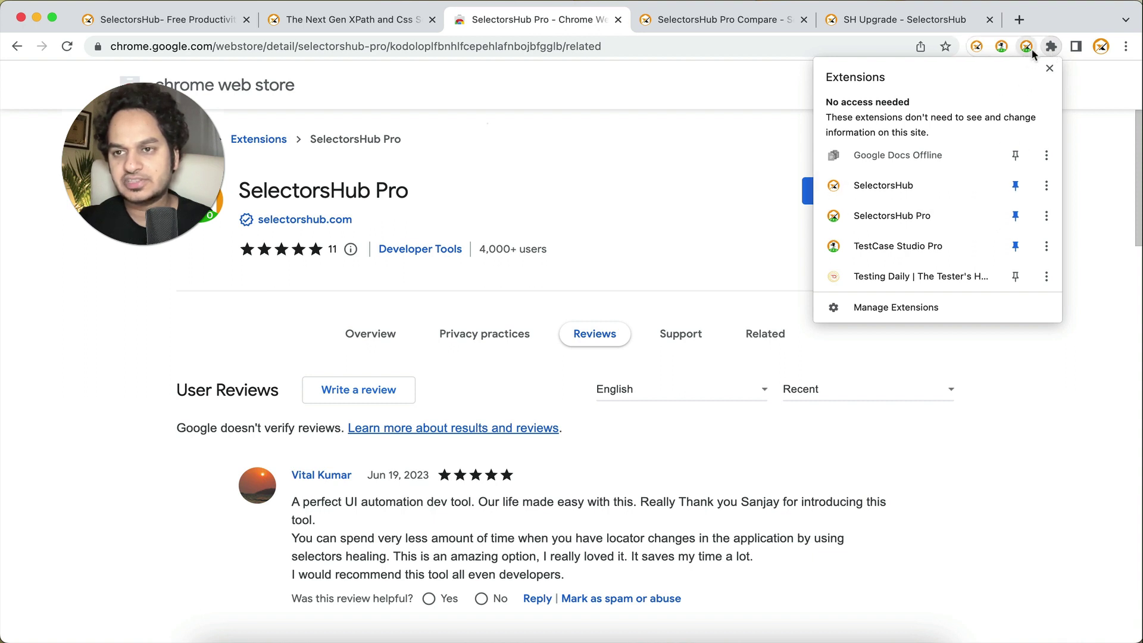
left_click(1084, 80)
Close the Chrome Web Store page and return to the SelectorsHub Pro getting-started instructions
left_click(364, 24)
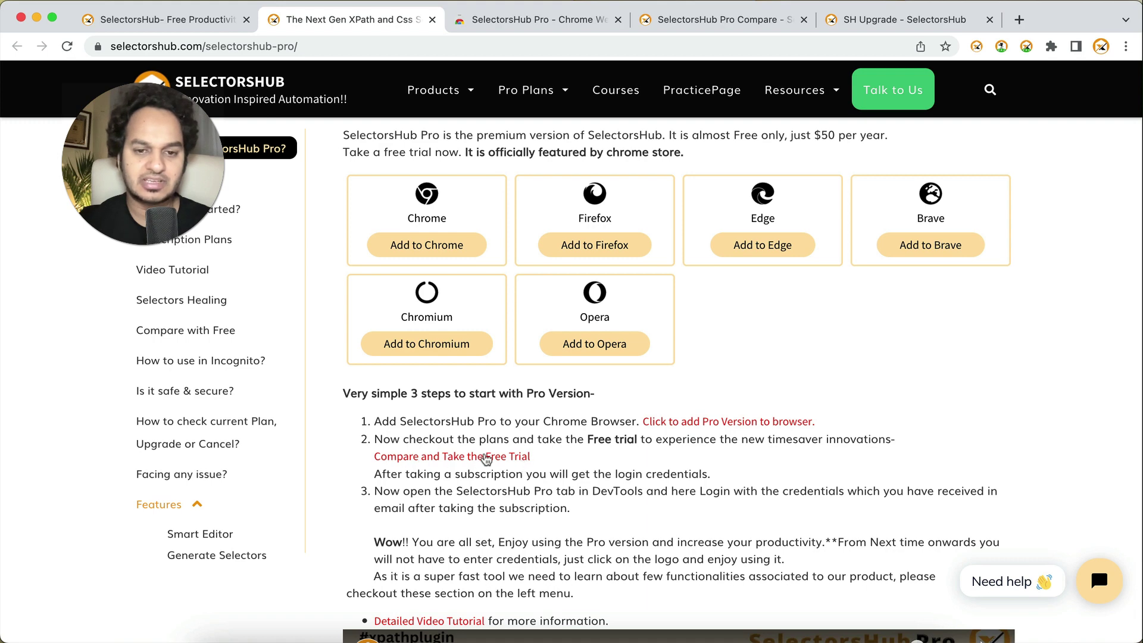
left_click(595, 24)
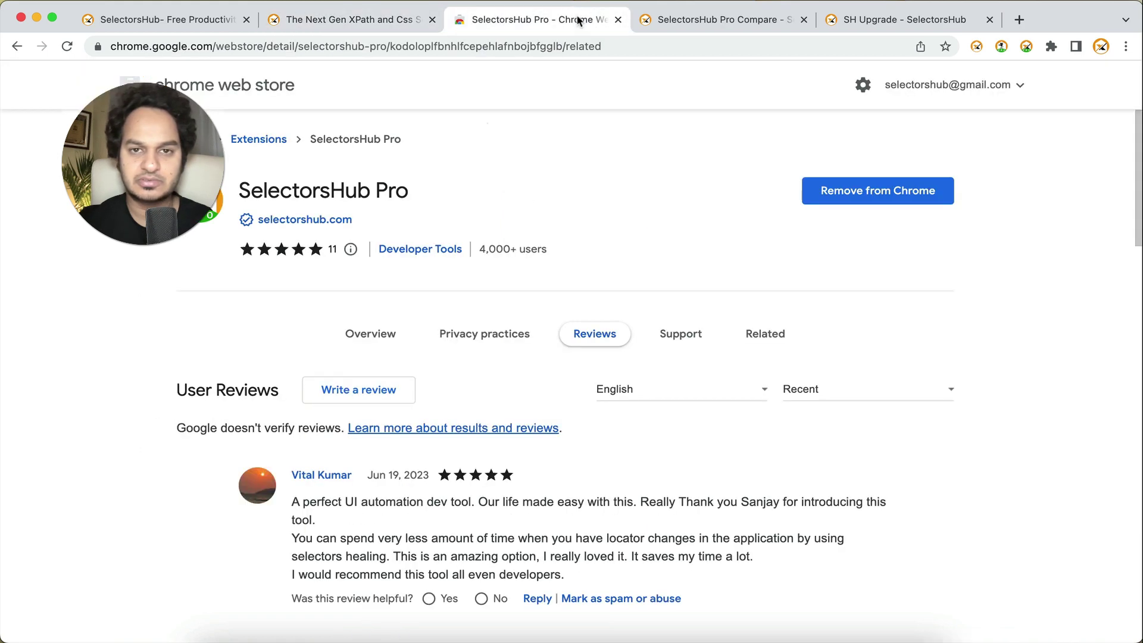
left_click(617, 21)
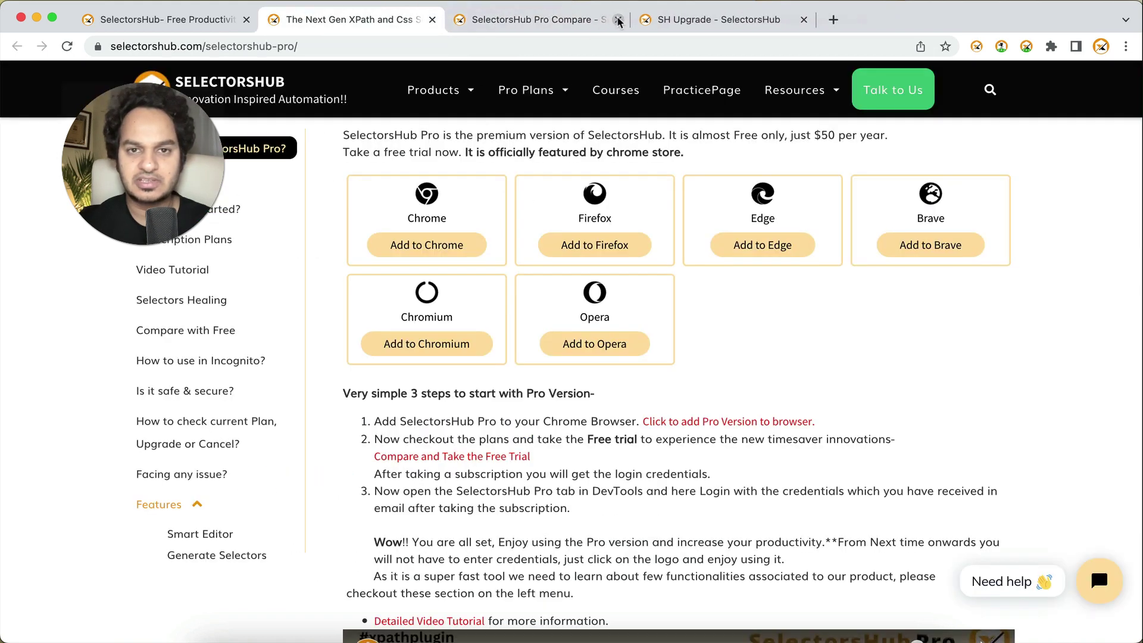
Review the SelectorsHub Pro plan comparison and the individual plans offered on the upgrade page
left_click(575, 22)
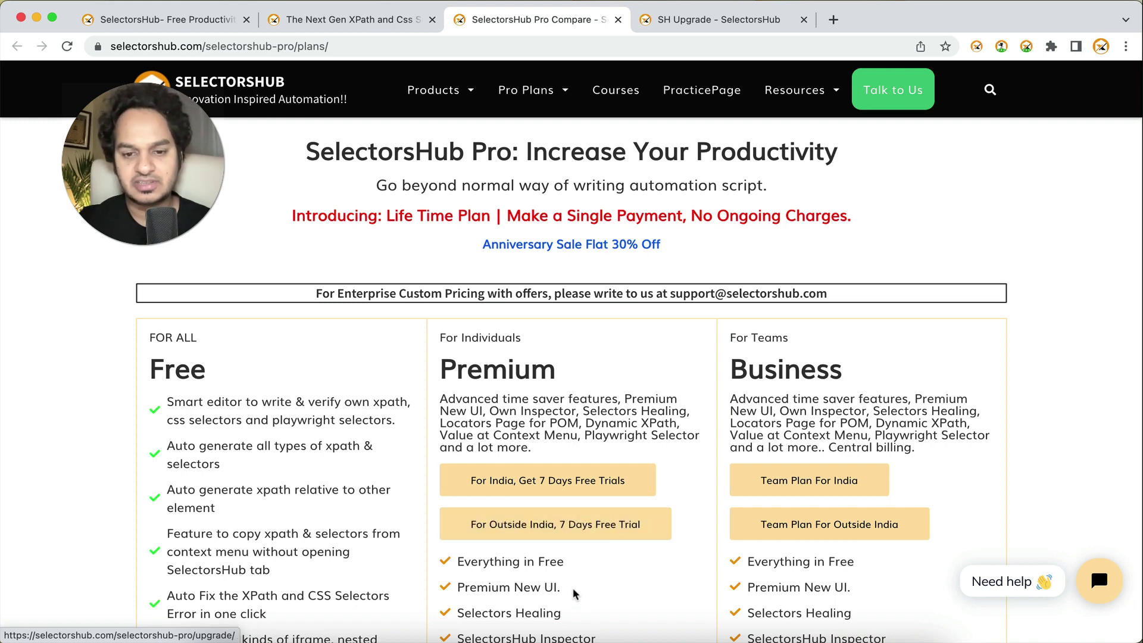
left_click(734, 16)
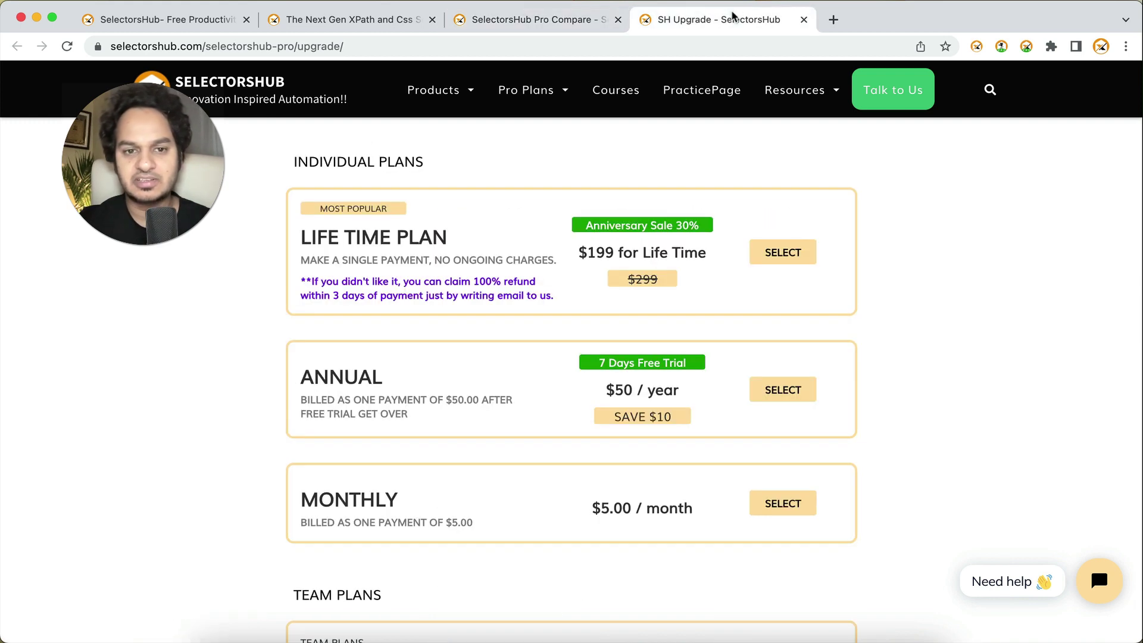
scroll(441, 269, "up", 2)
scroll(441, 269, "down", 2)
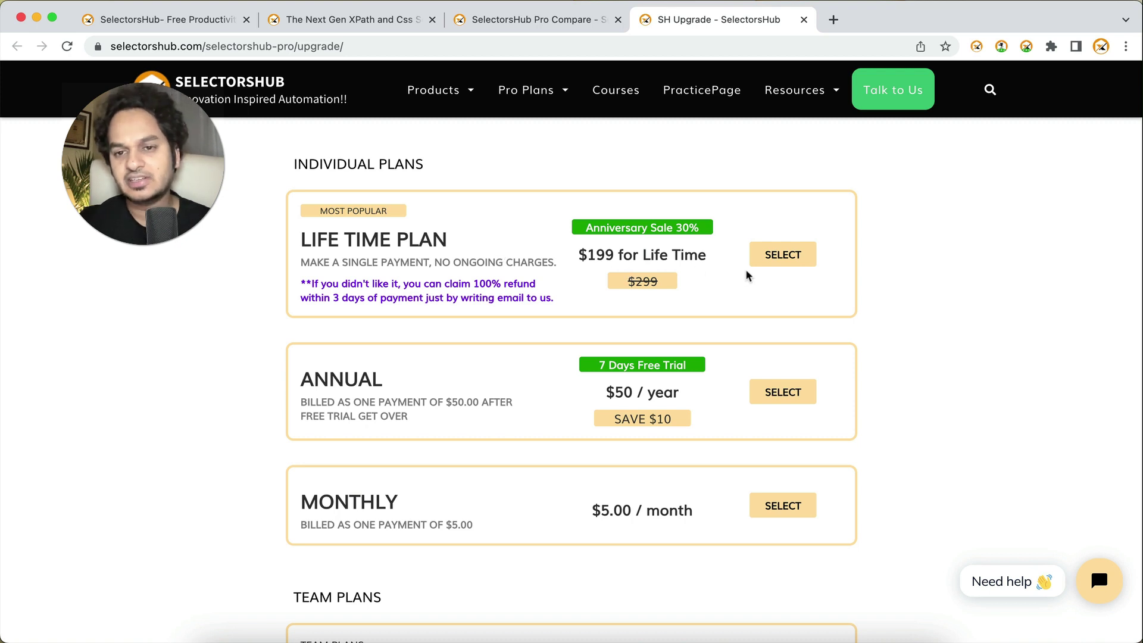
Open the Life Time Plan checkout and activate its email field, checking the plan's refund terms on the upgrade page in between
left_click(796, 255)
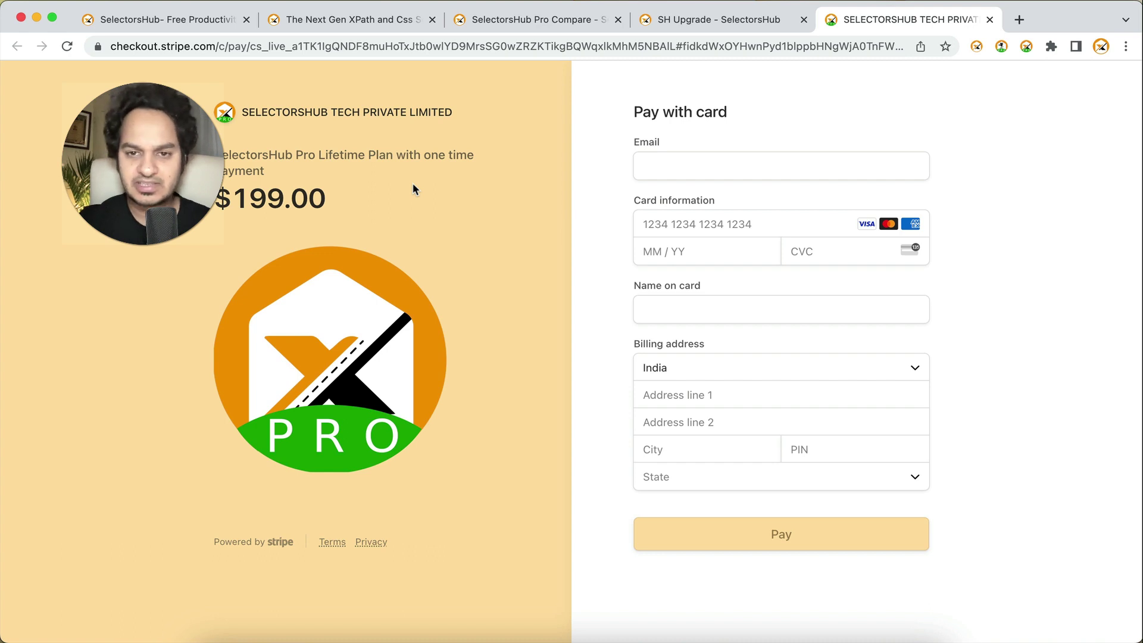
left_click(717, 19)
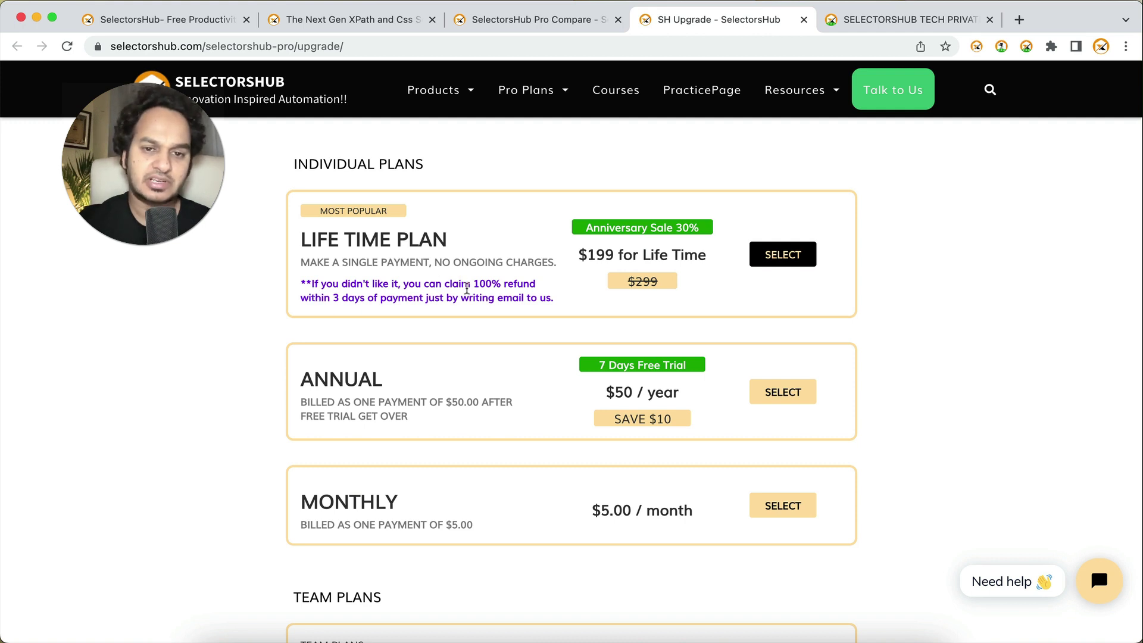
left_click_drag(445, 284, 536, 285)
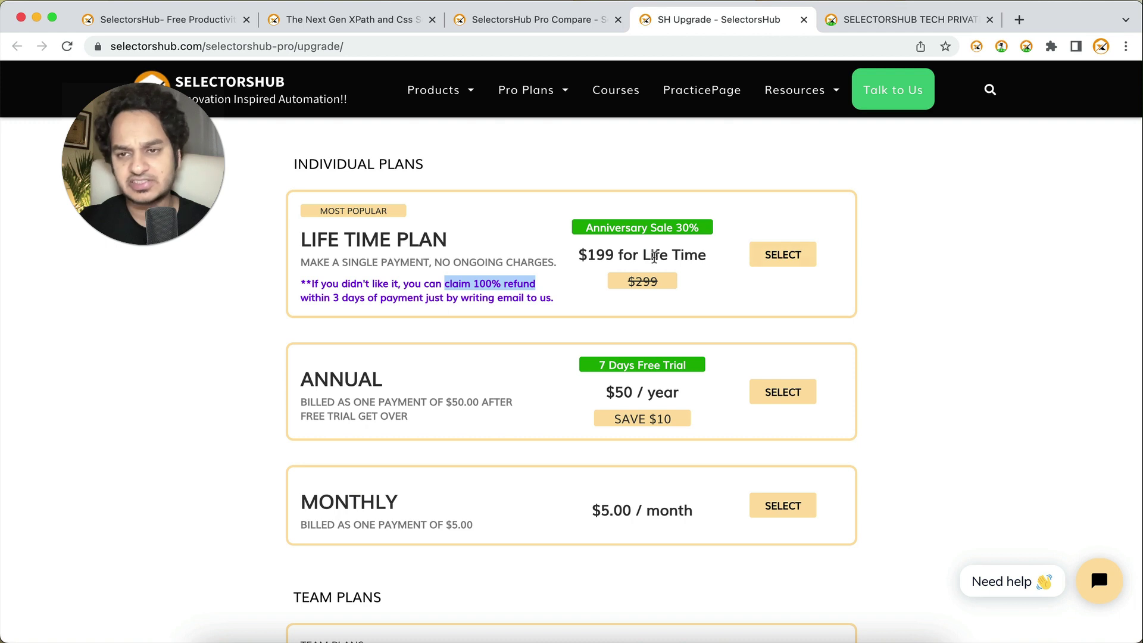
left_click(907, 19)
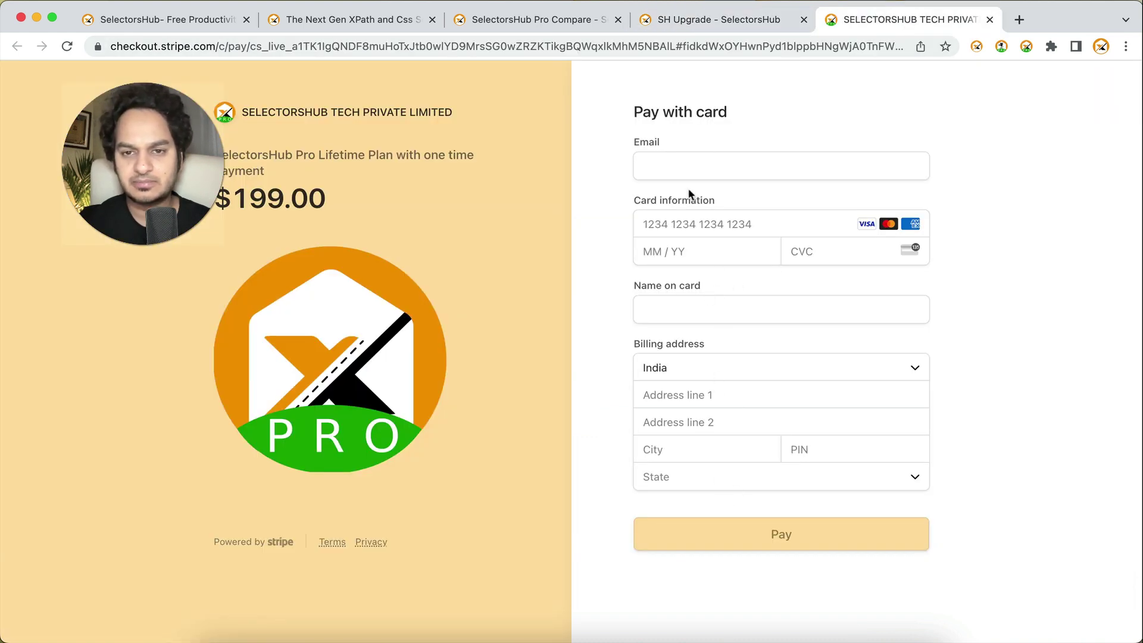
left_click(646, 164)
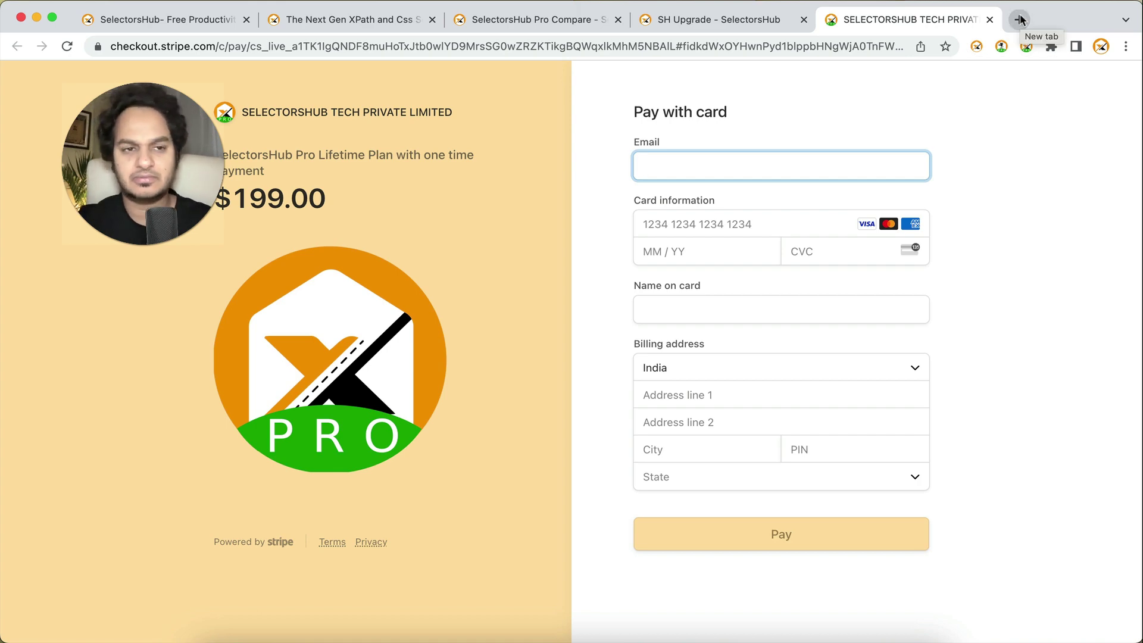
Open google.com in a new browser tab
left_click(1020, 19)
type("google.com")
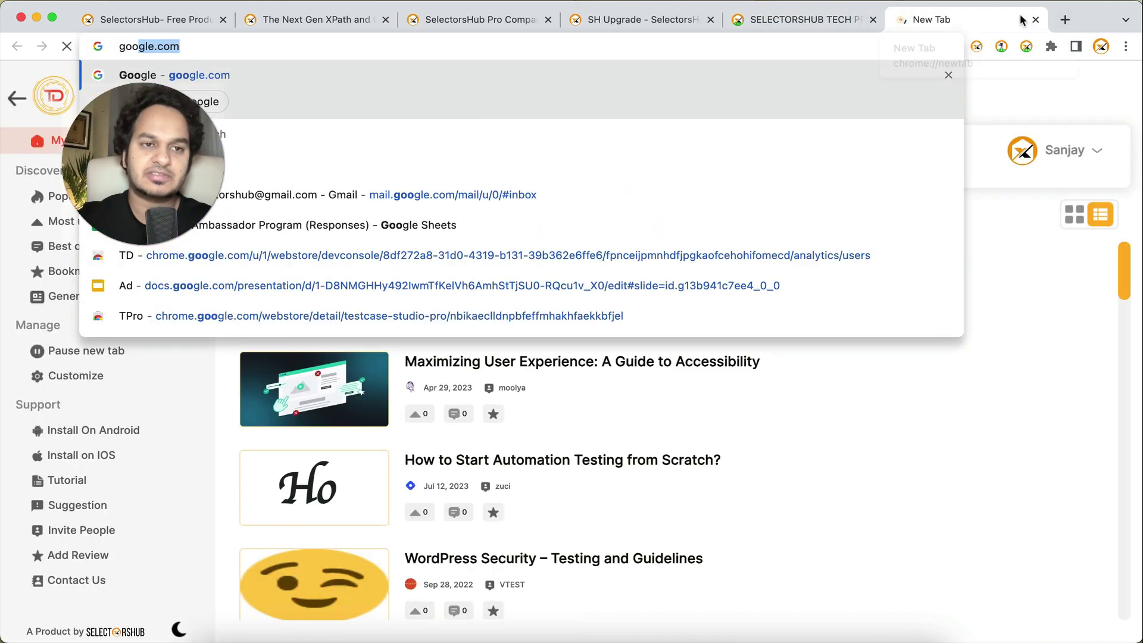
key("Return")
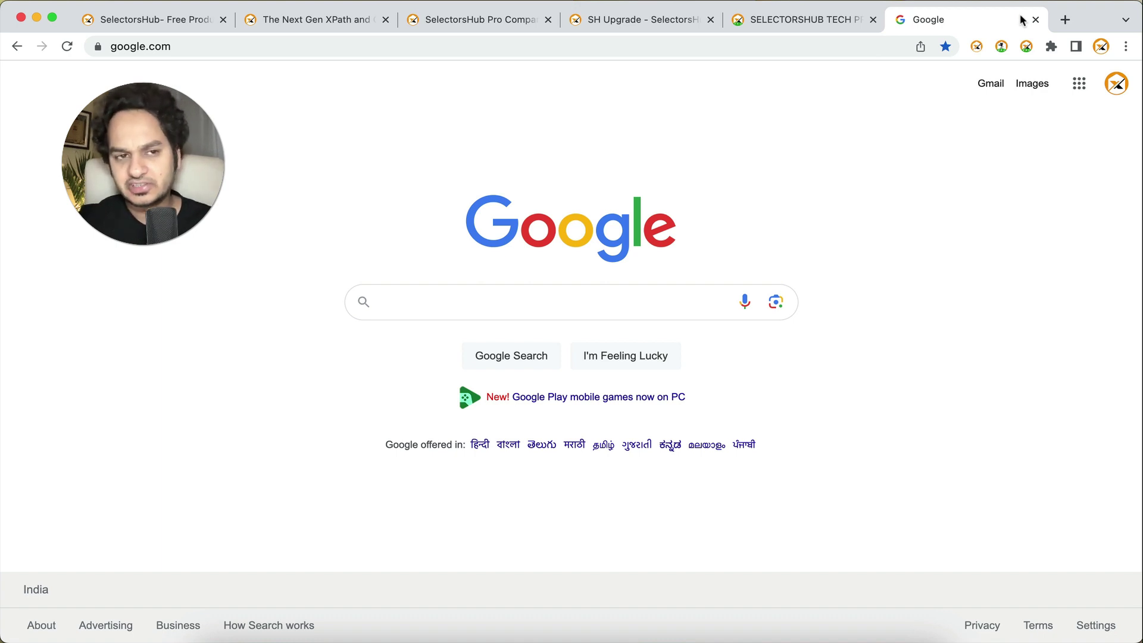
View the SelectorsHub Pro login form in the browser side panel, then hide the side panel again
left_click(1026, 47)
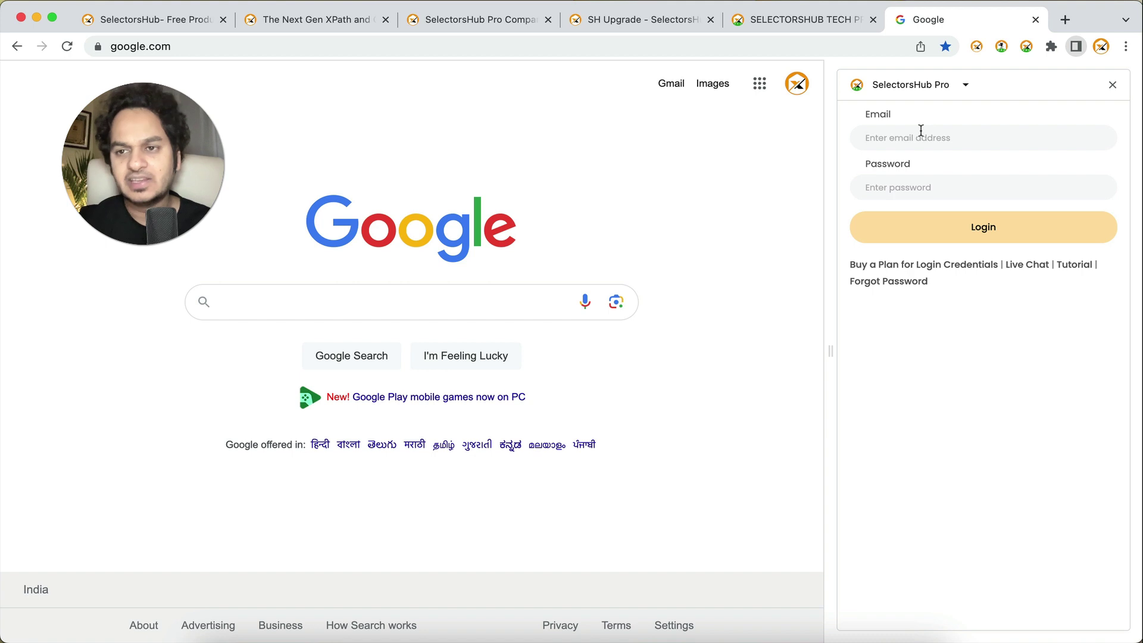
left_click(1026, 46)
left_click(1026, 46)
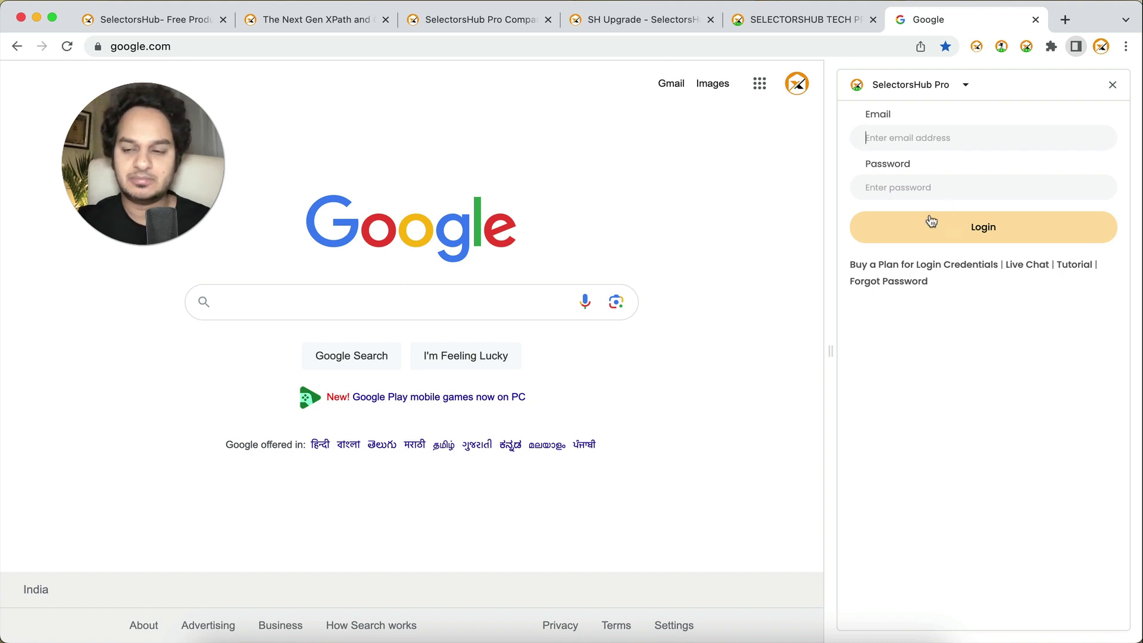
left_click(1026, 47)
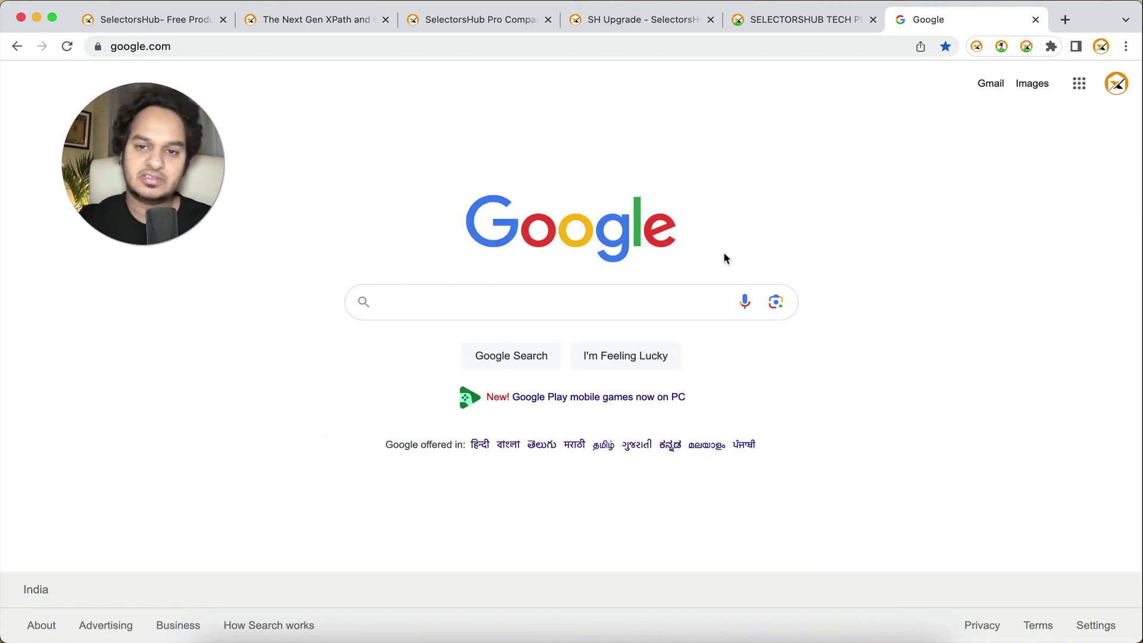
Inspect the Google page in DevTools, view the SelectorsHub Pro login form there, and close DevTools
right_click(752, 229)
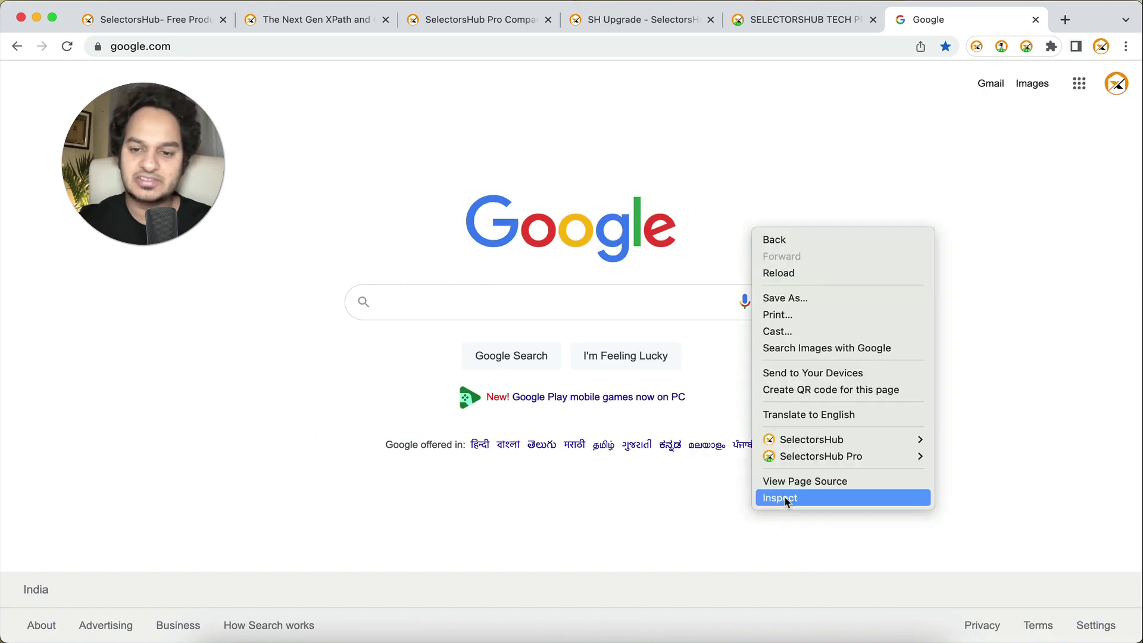
left_click(784, 496)
left_click(1120, 401)
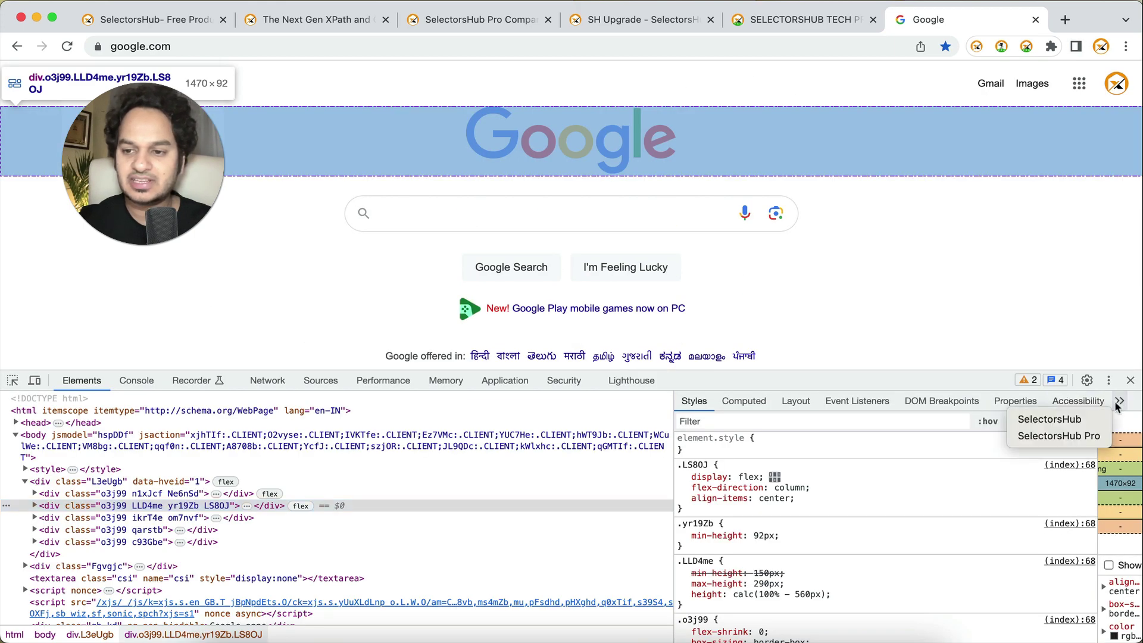
left_click(1058, 435)
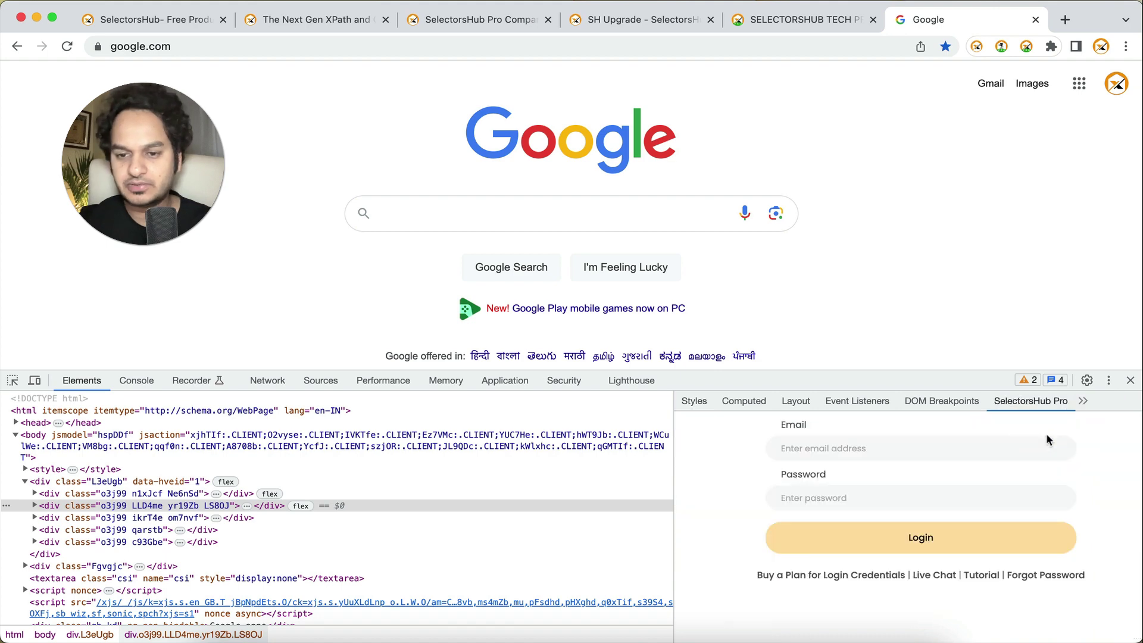
left_click(1130, 379)
Reopen the SelectorsHub Pro login form in the side panel beside the Google page
left_click(1075, 46)
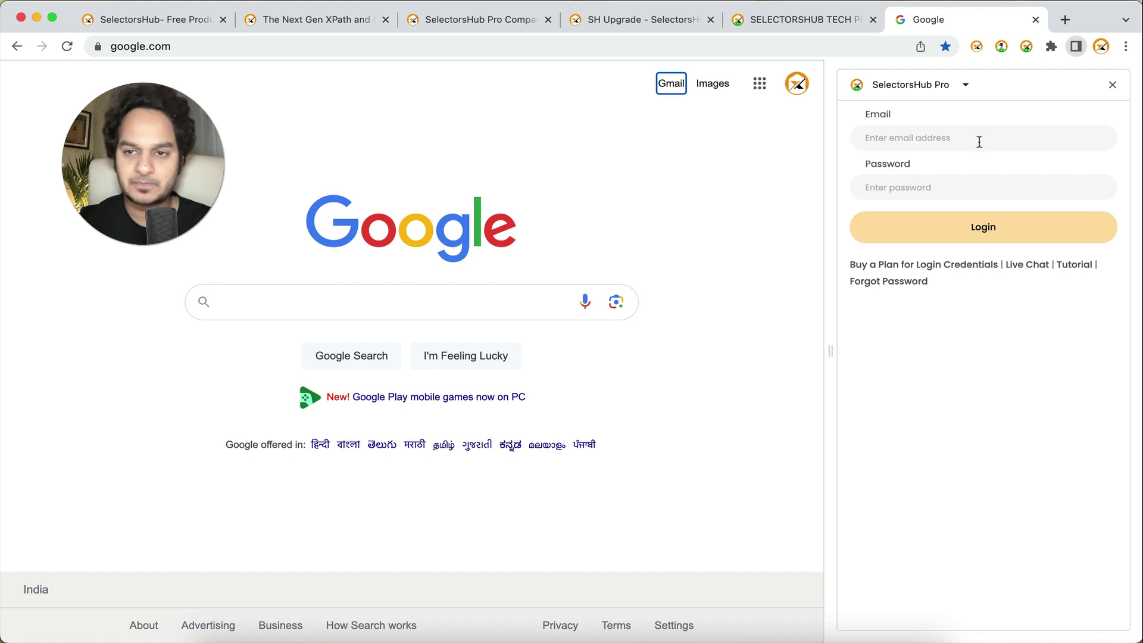
left_click(730, 289)
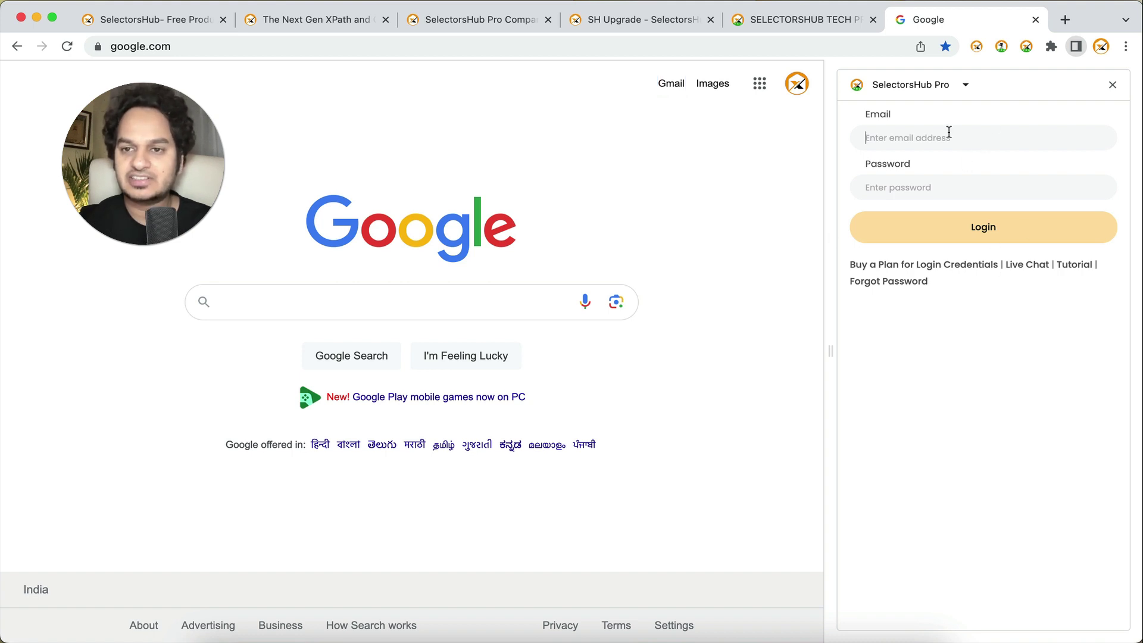
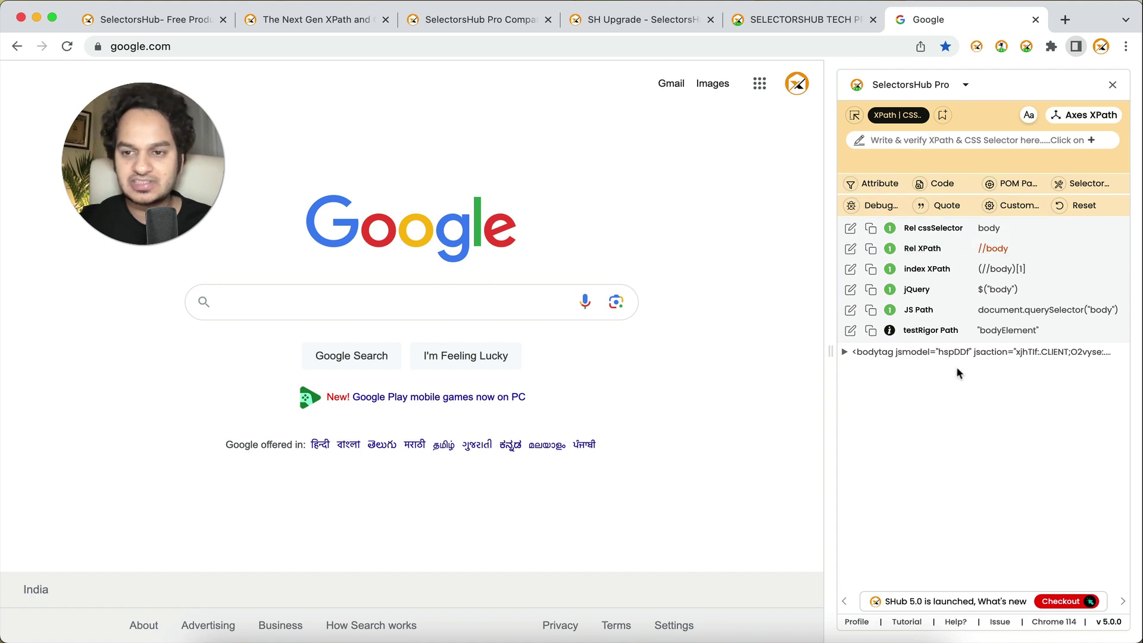
Use the SelectorsHub Pro inspector to generate selectors for the Google logo, the search box and the Google Search button
left_click(856, 116)
left_click(419, 242)
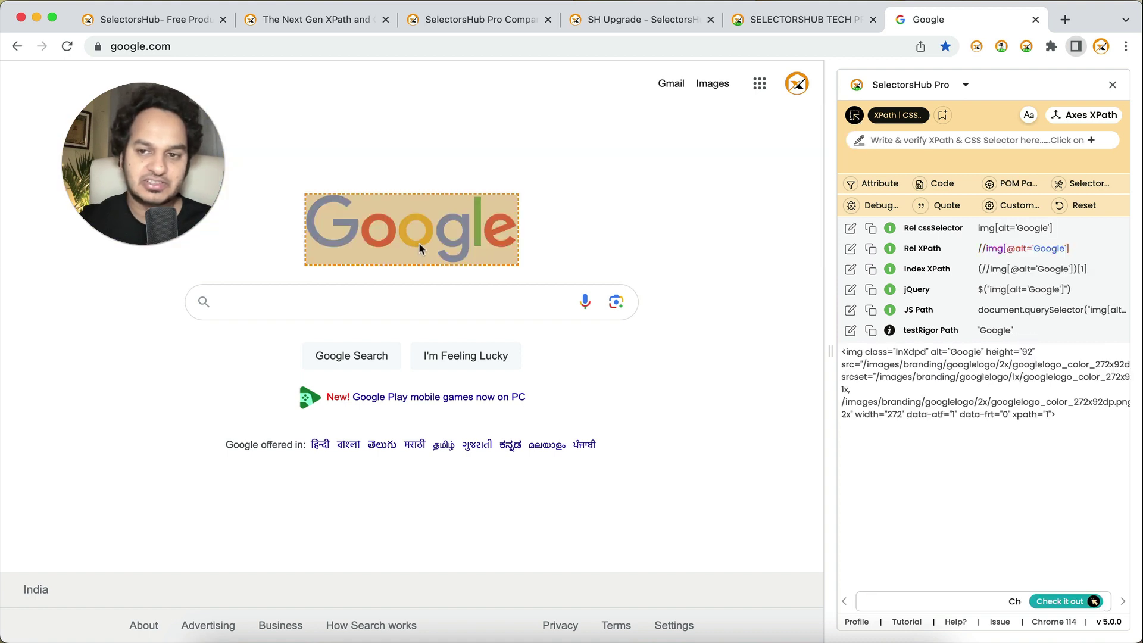
left_click(419, 303)
left_click(352, 355)
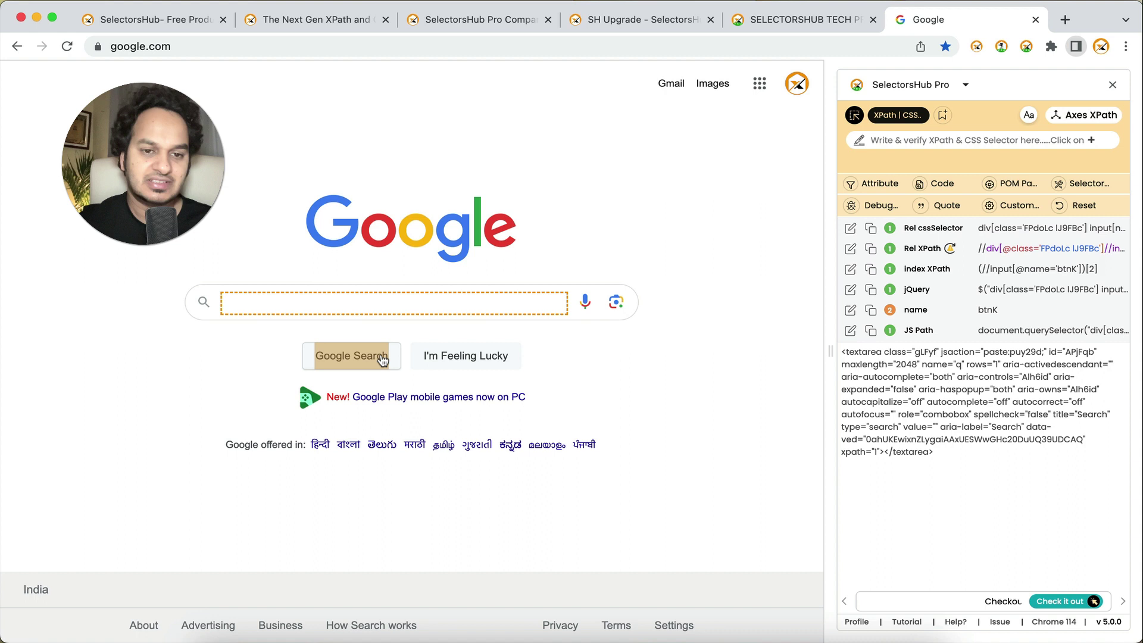
Generate selectors for the I'm Feeling Lucky button and the Gmail link, and turn off the inspector
left_click(453, 358)
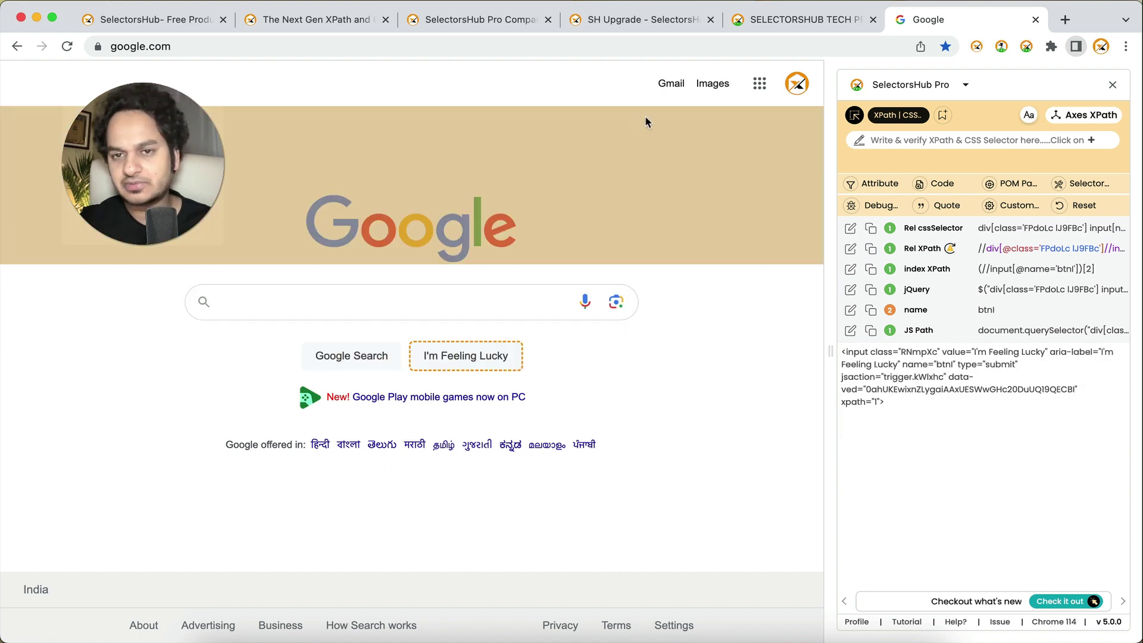
left_click(675, 88)
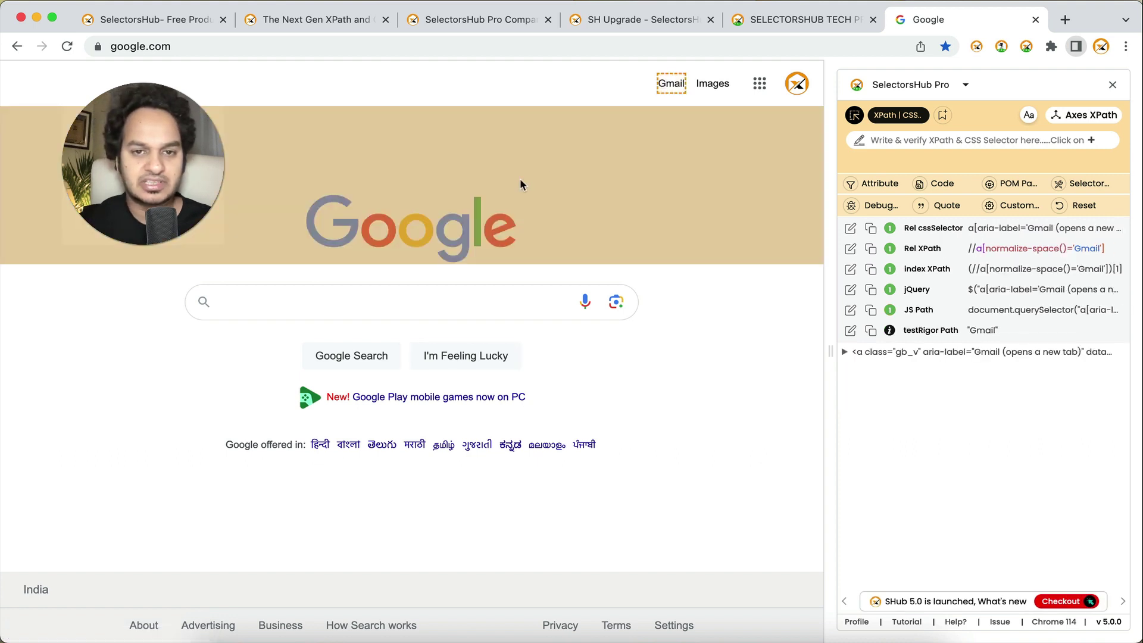
key("Escape")
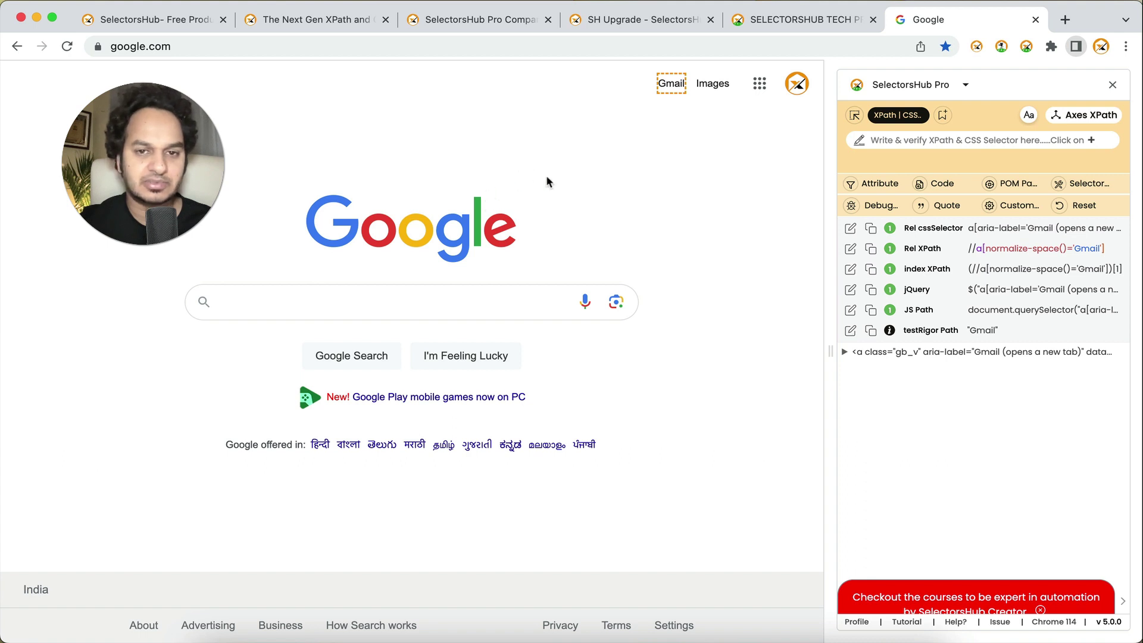
Look over the SelectorsHub Pro copy options for the search box and the attribute filter settings, closing both
right_click(380, 301)
mouse_move(462, 525)
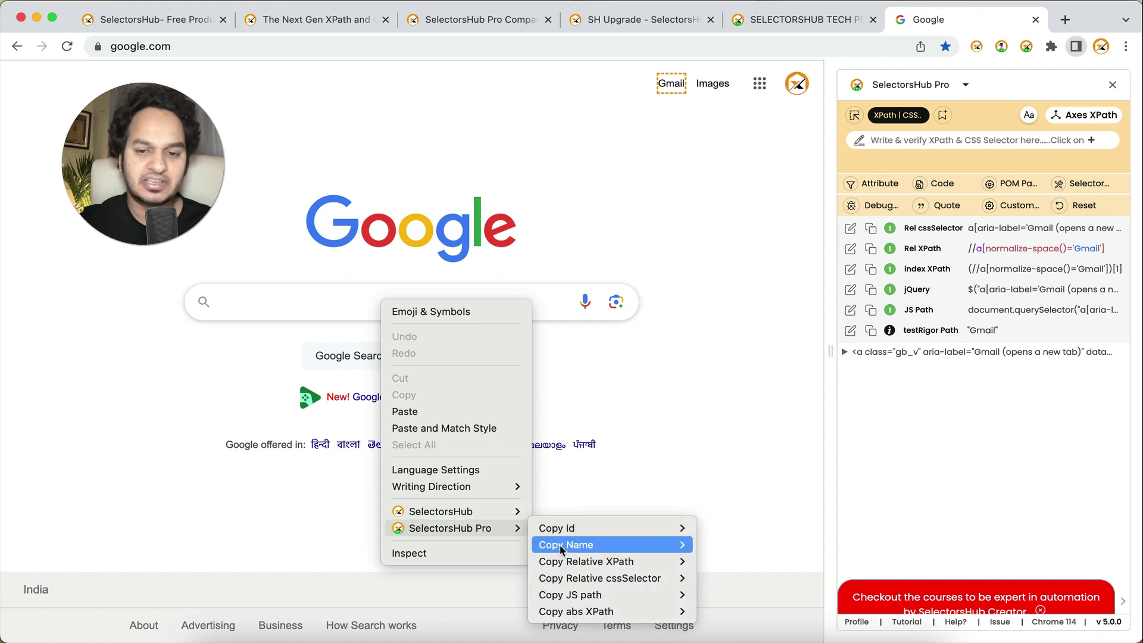
left_click(641, 361)
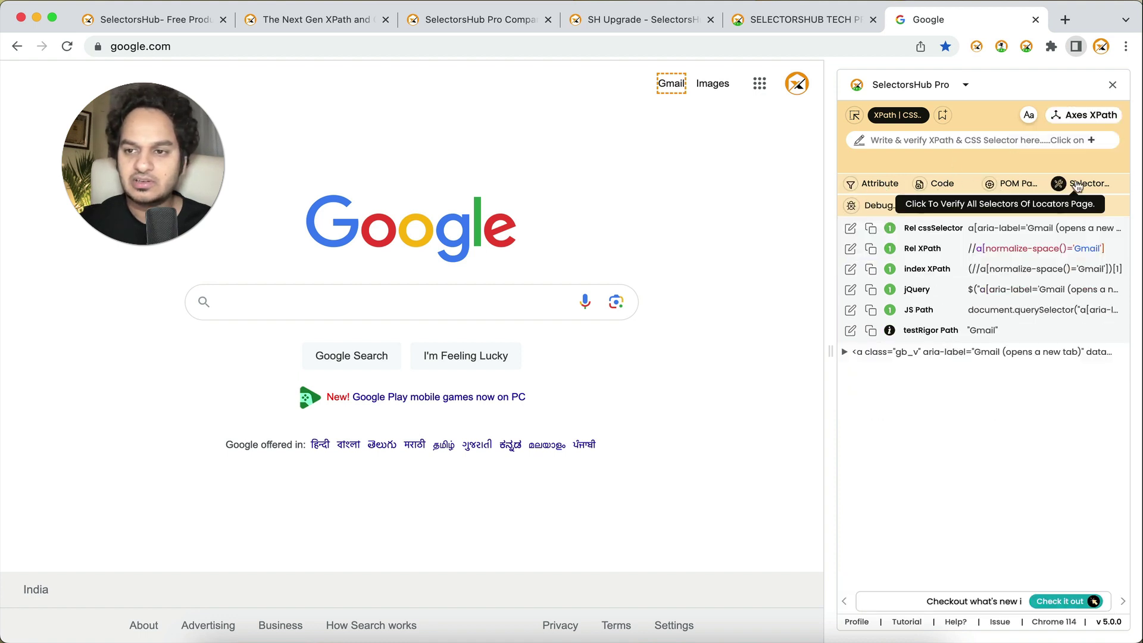
mouse_move(883, 189)
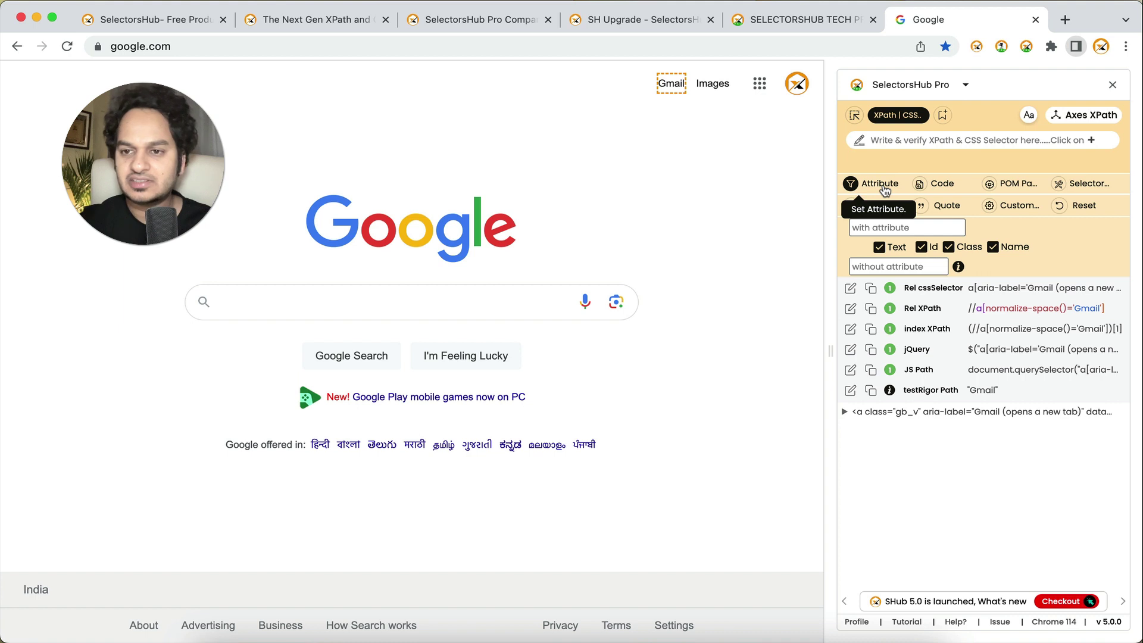
left_click(884, 188)
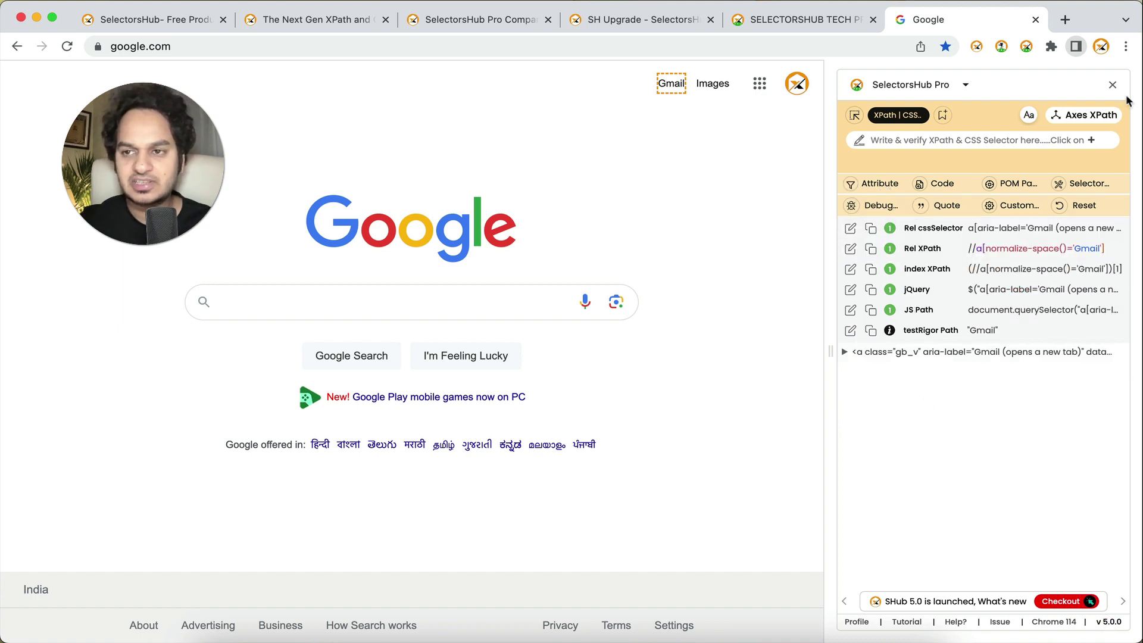
Hide the side panel, view the search box's selectors with SelectorsHub Pro in DevTools, and close DevTools
left_click(1113, 85)
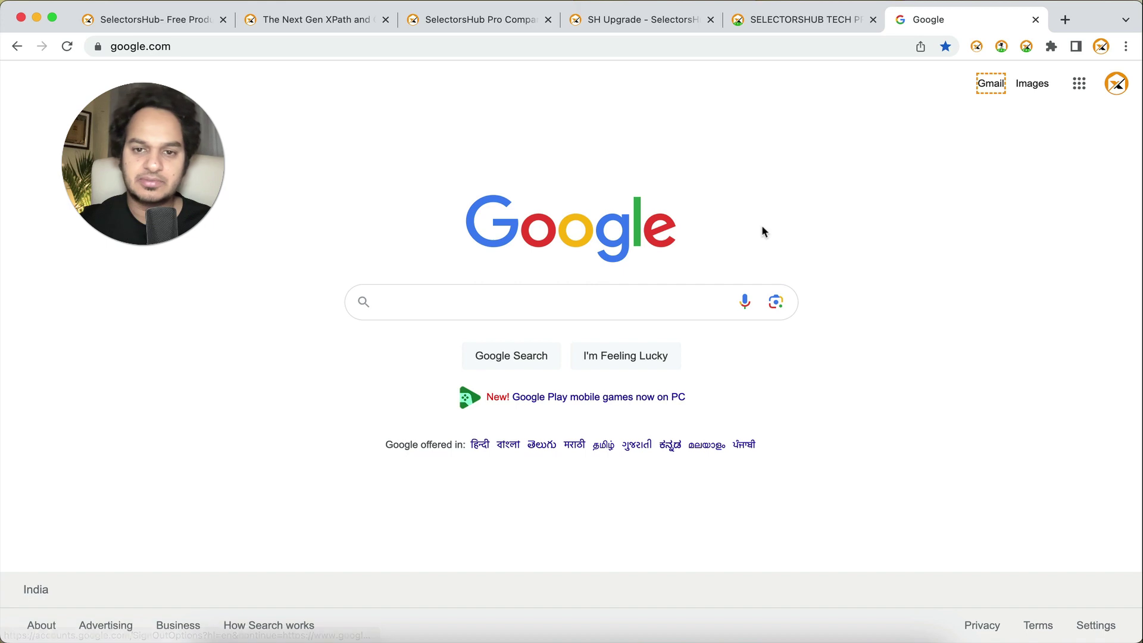
right_click(625, 293)
left_click(668, 543)
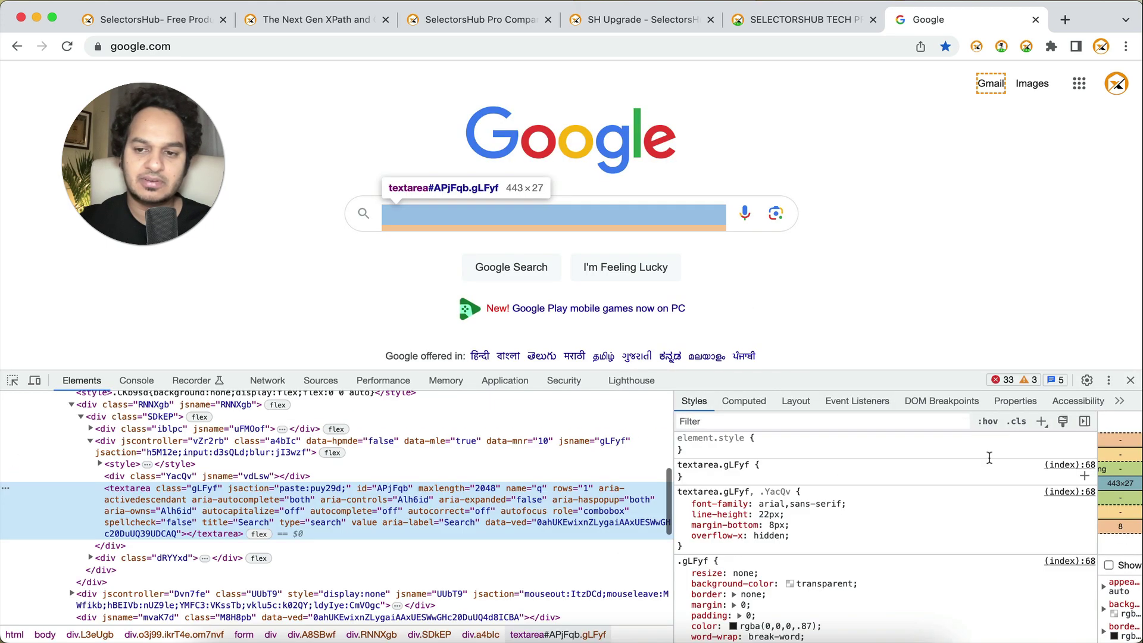
left_click(1120, 400)
left_click(1064, 436)
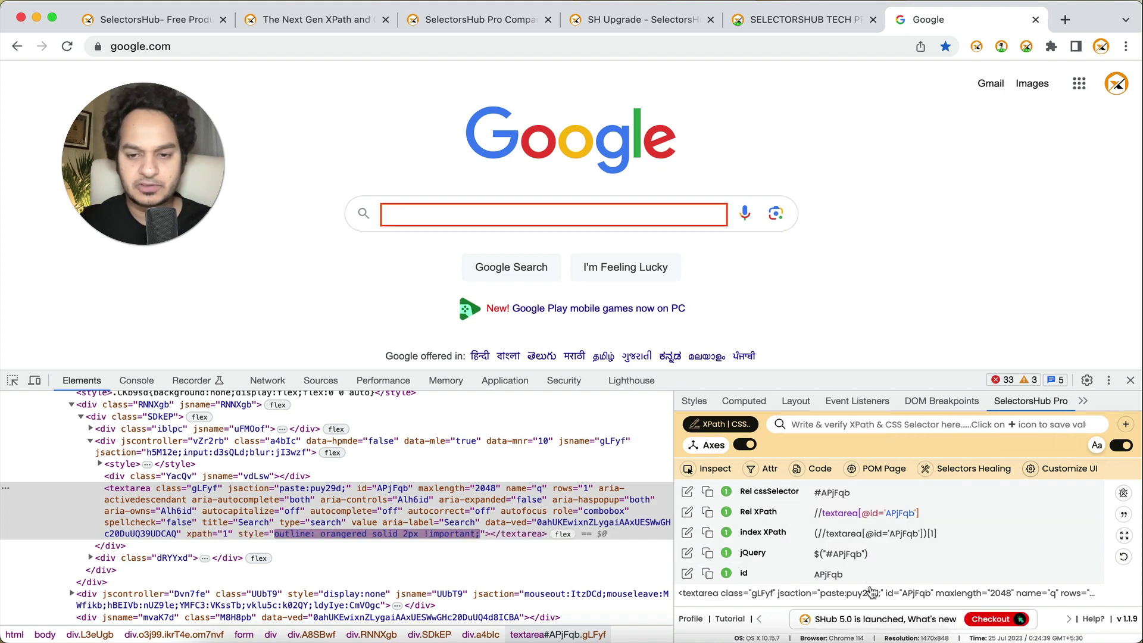
left_click(1130, 381)
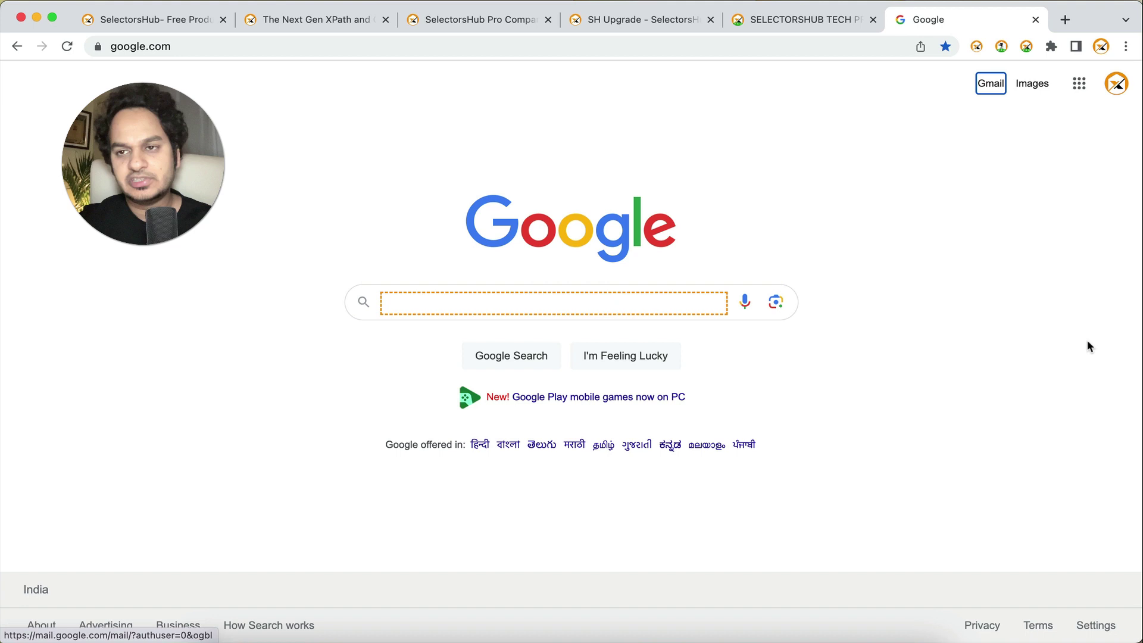
Show the SelectorsHub Pro side panel, hide it, and bring it back beside the Google page
left_click(1026, 47)
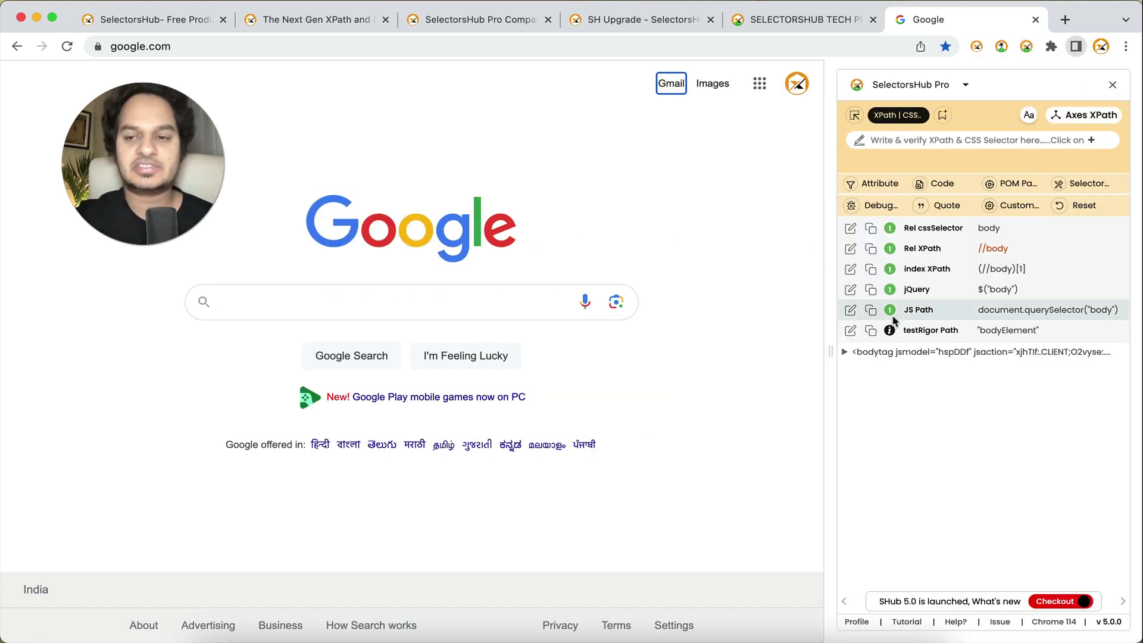
left_click(1026, 47)
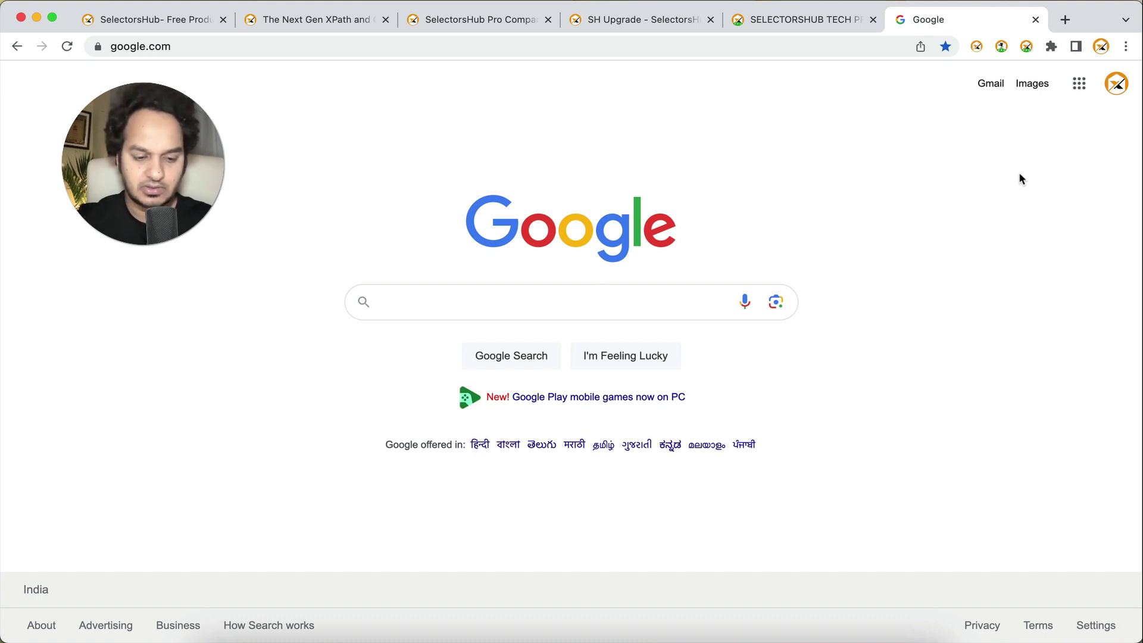
key("super+shift+x")
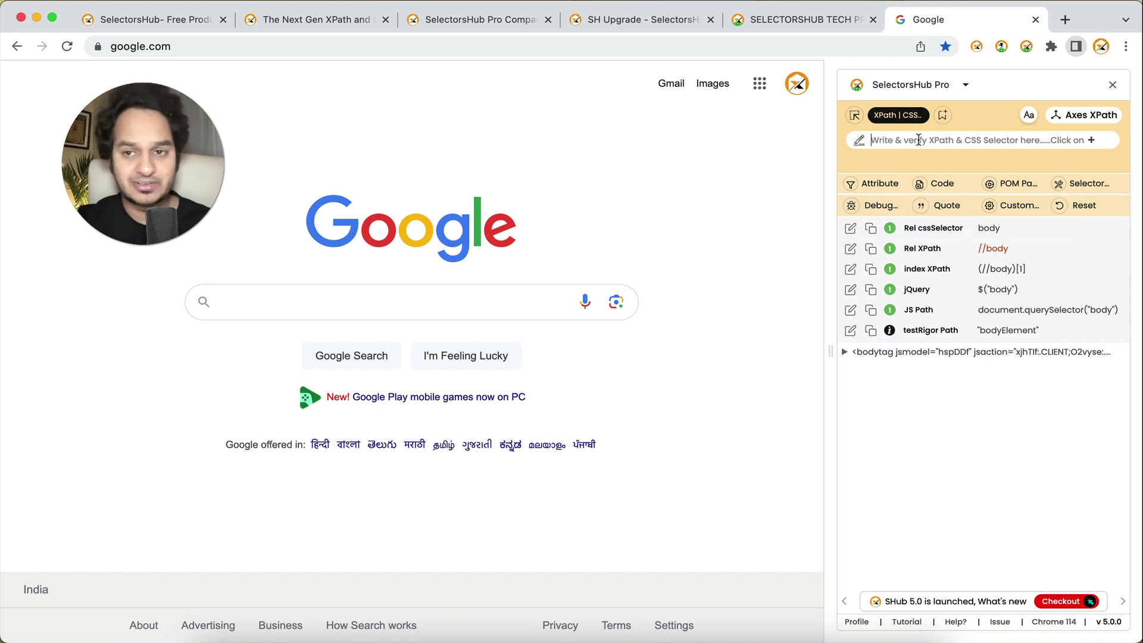
Turn on the SelectorsHub Pro inspector and generate selectors for the Google search box
left_click(854, 116)
left_click(494, 280)
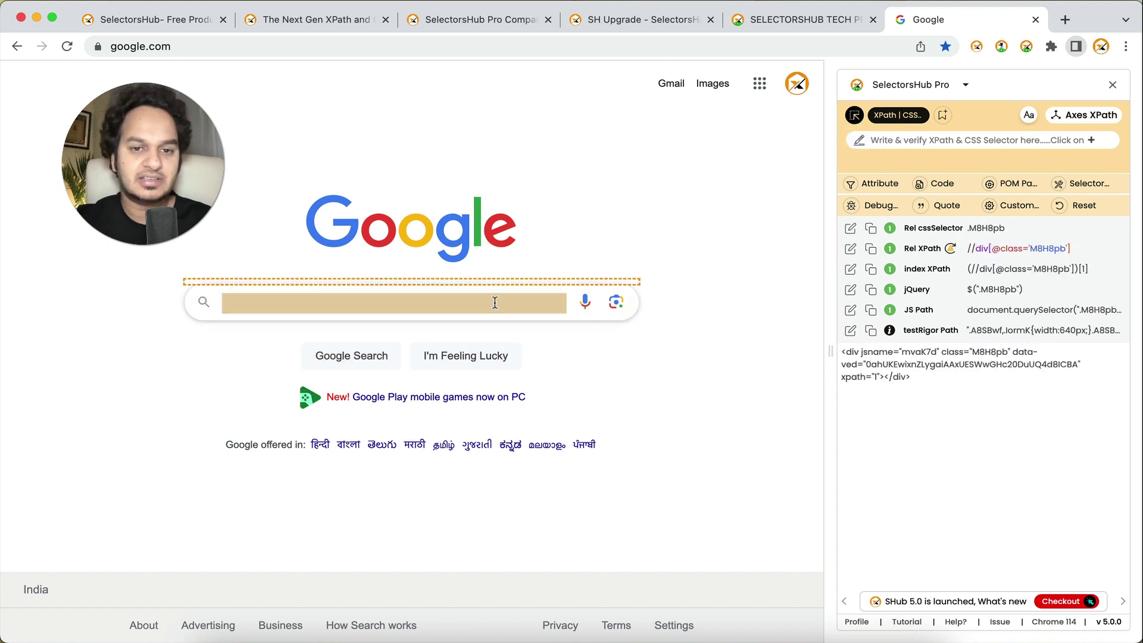
left_click(494, 302)
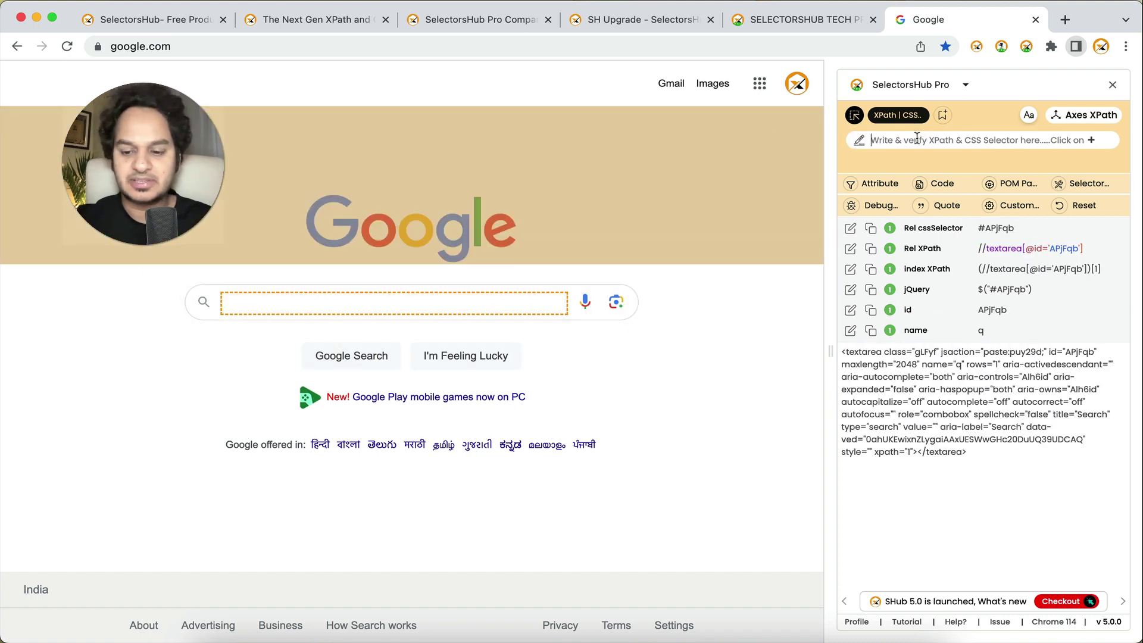
type("//textarea[")
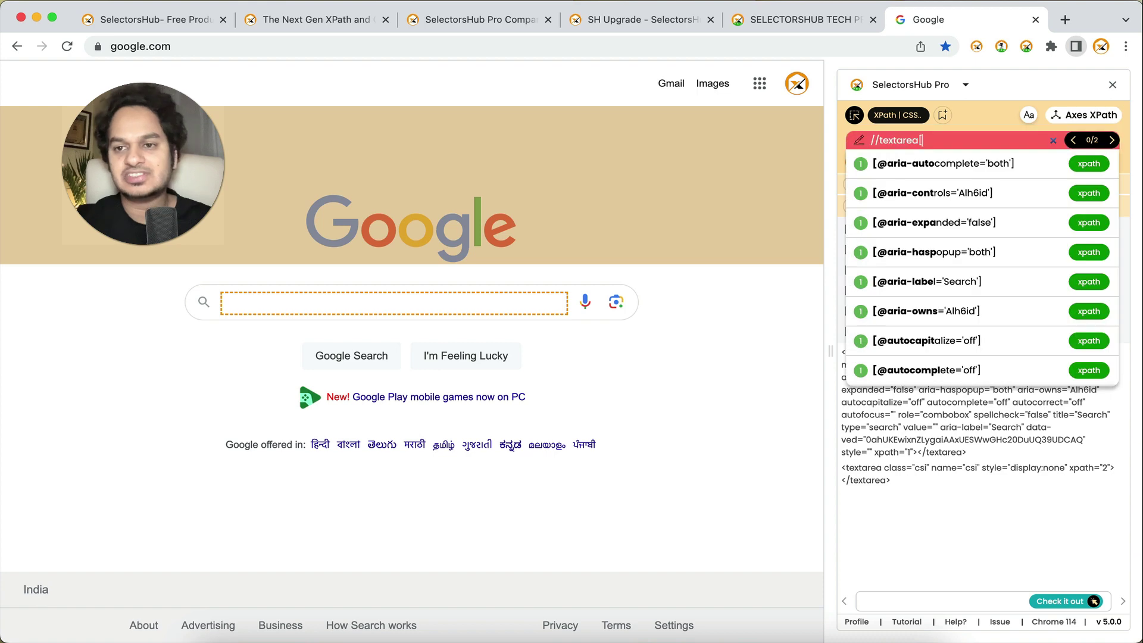
key("Down")
key("Return")
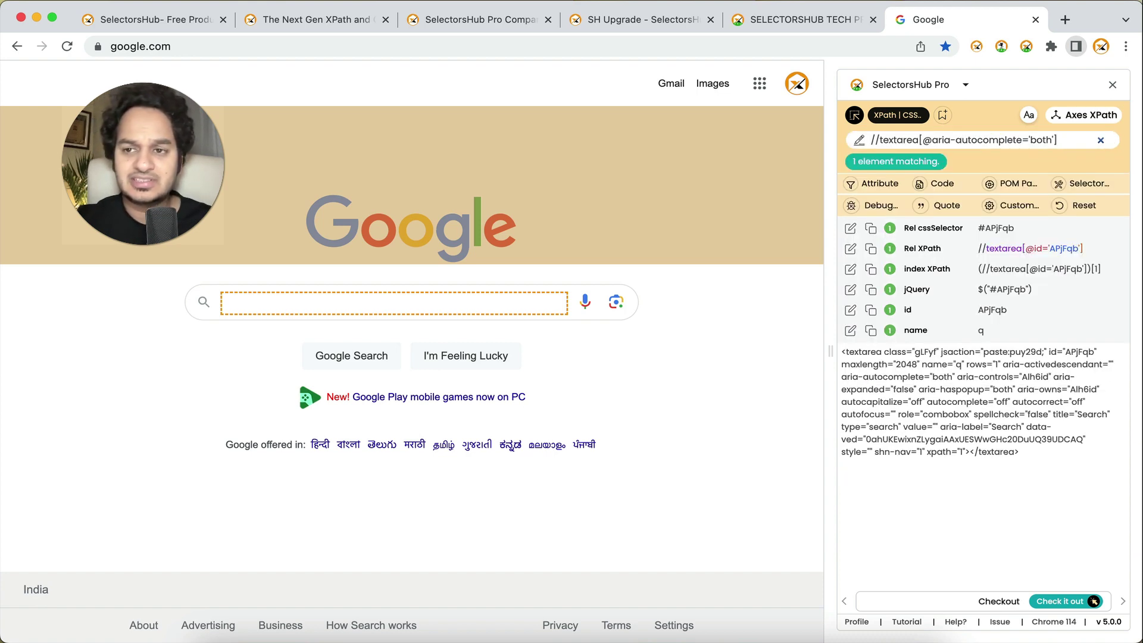
Remove the XPath's closing square bracket to test the error check, and clear the whole expression
key("BackSpace")
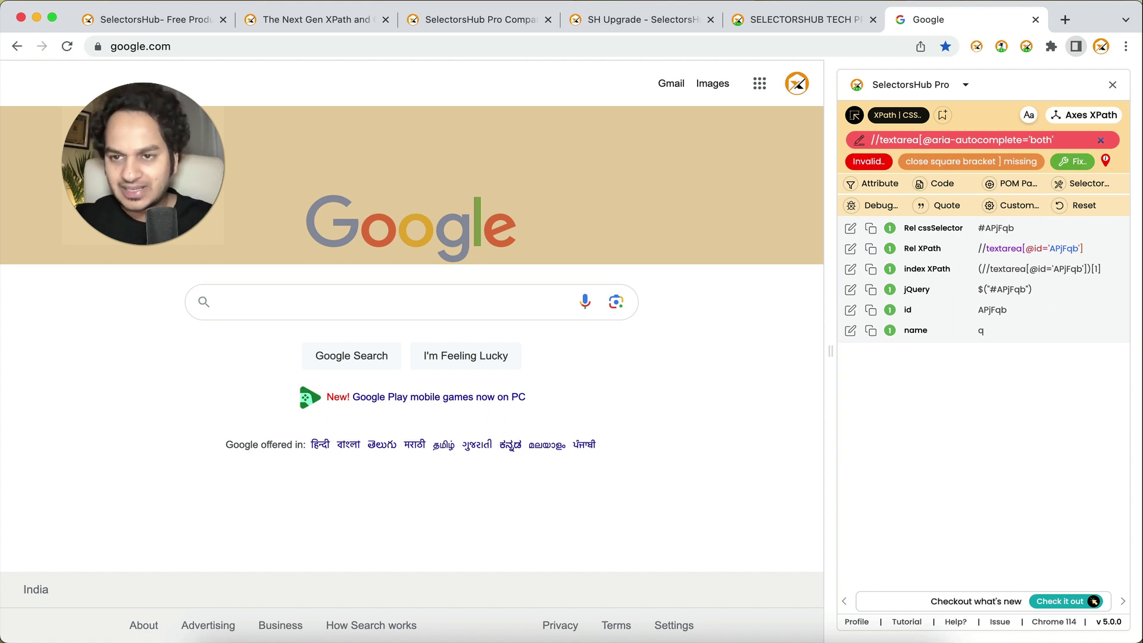
key("super+a")
key("BackSpace")
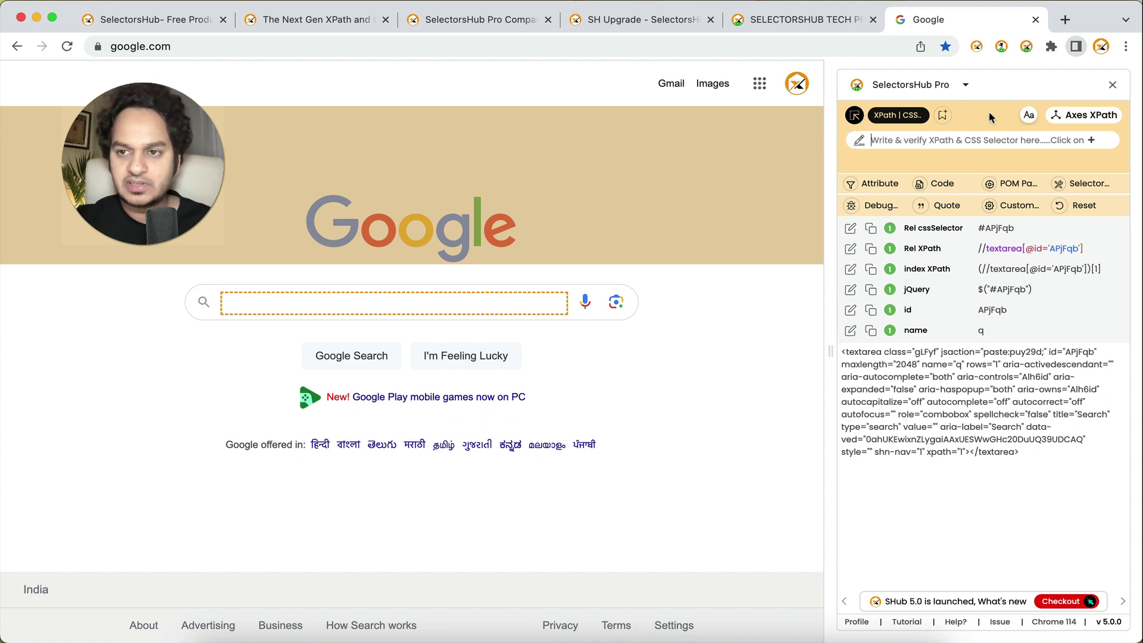
Generate an Axes XPath with the Google Search button as parent and I'm Feeling Lucky as child, and leave Axes mode
left_click(1077, 115)
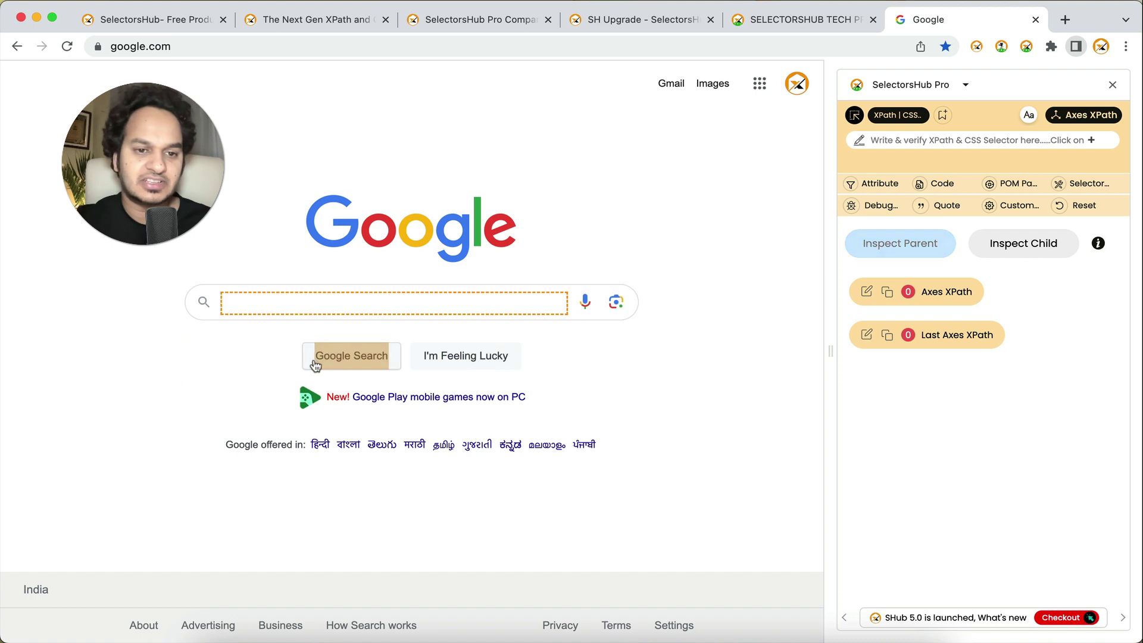
left_click(324, 356)
left_click(461, 356)
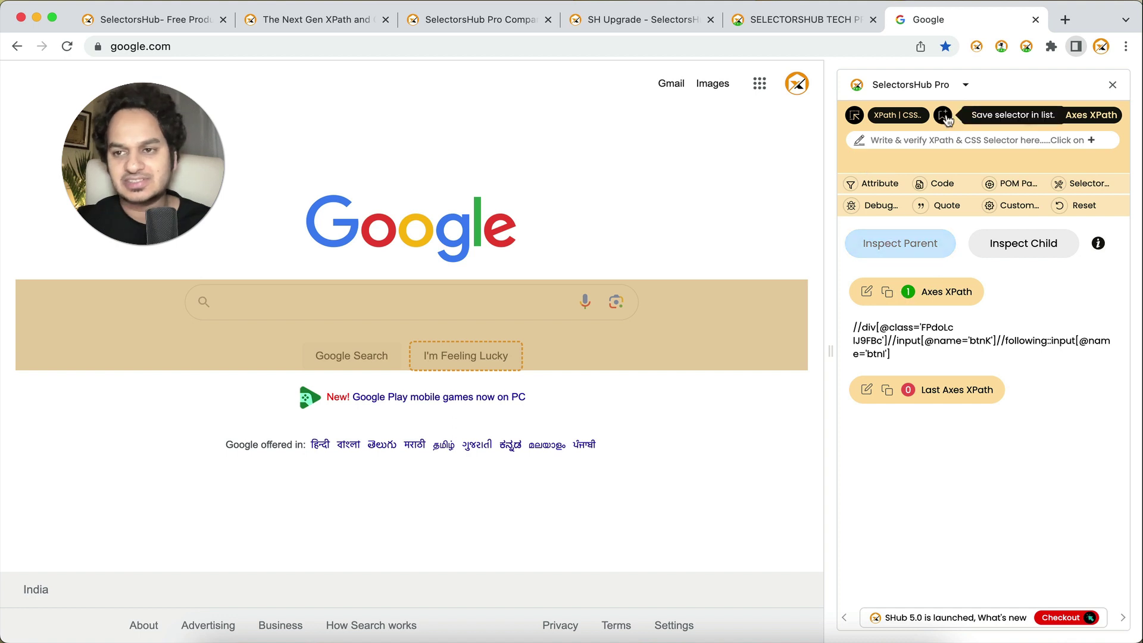
left_click(1084, 116)
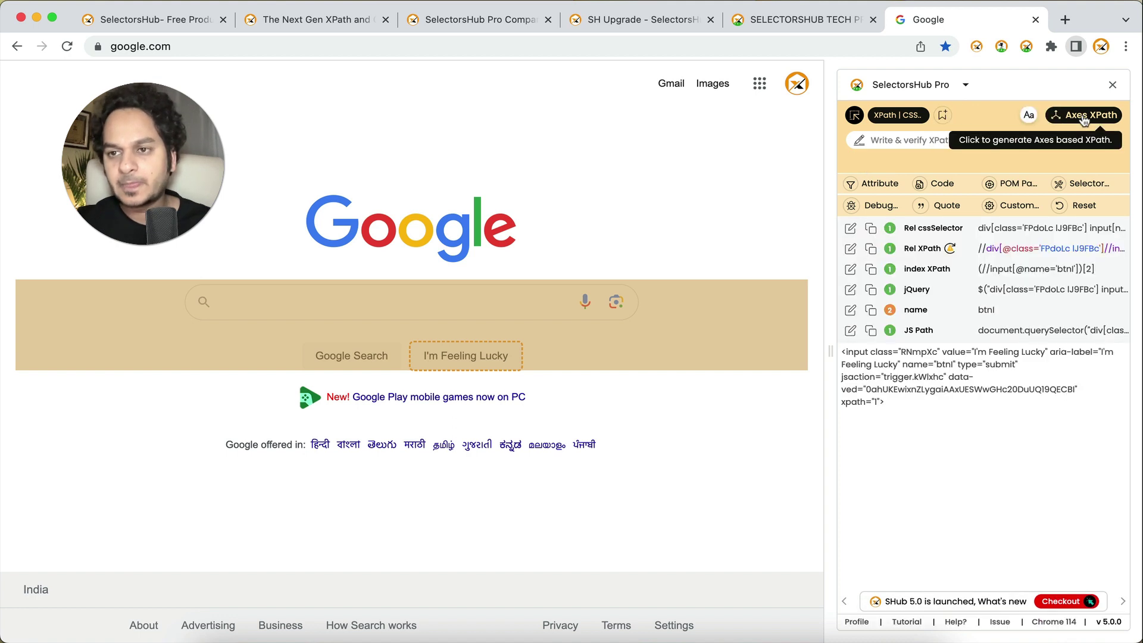
View the selectors as driver commands, look through the available command formats, and switch the code format off
left_click(947, 186)
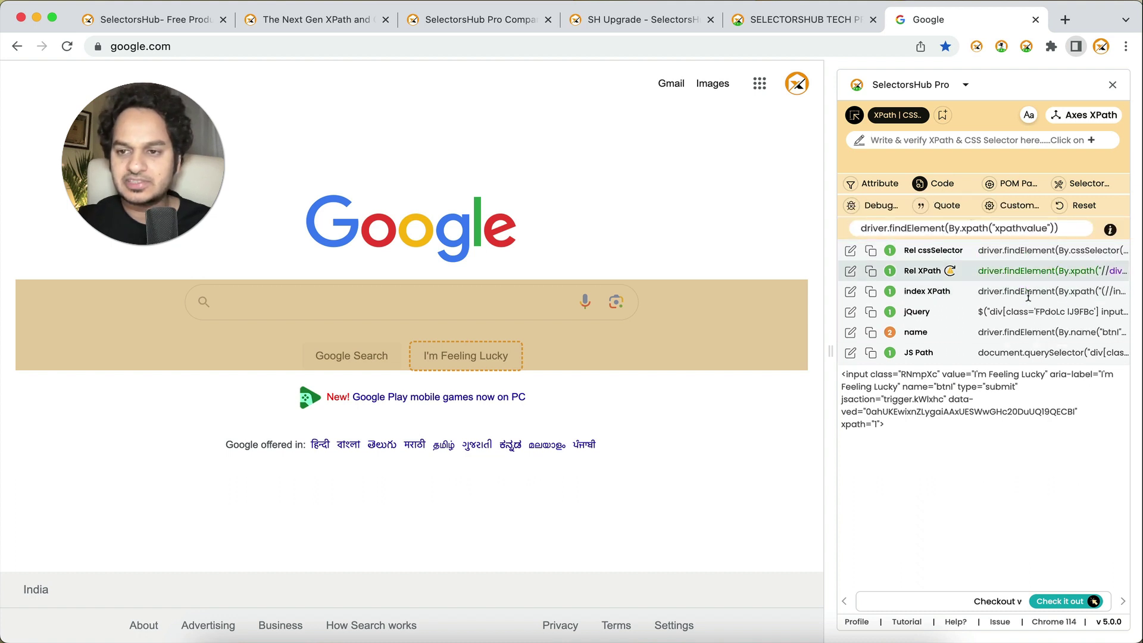
left_click(975, 228)
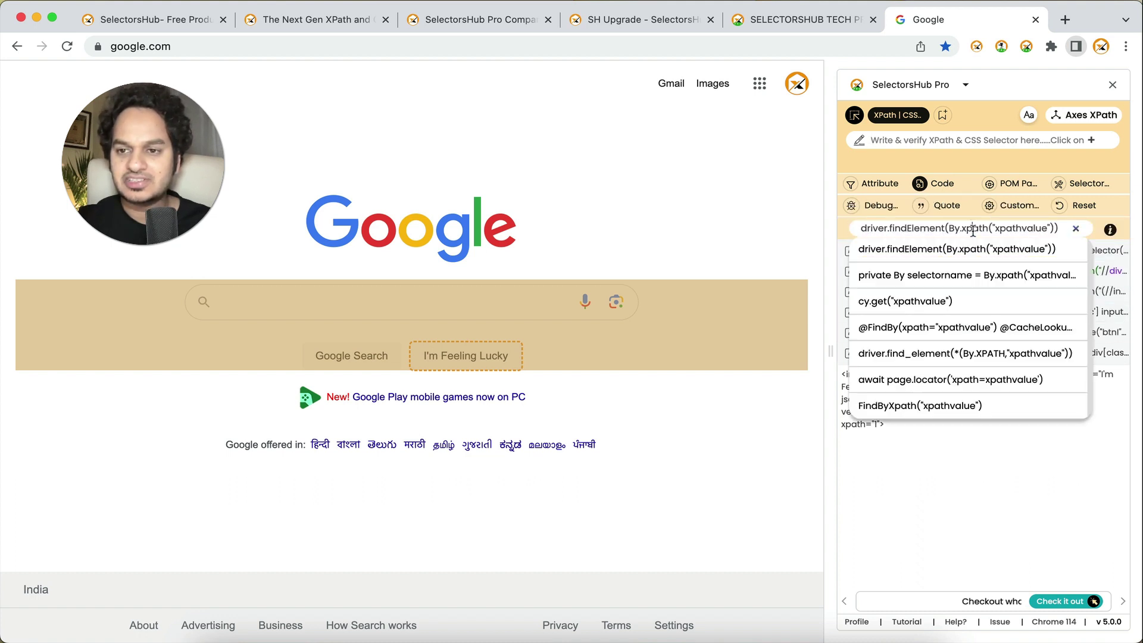
left_click(950, 187)
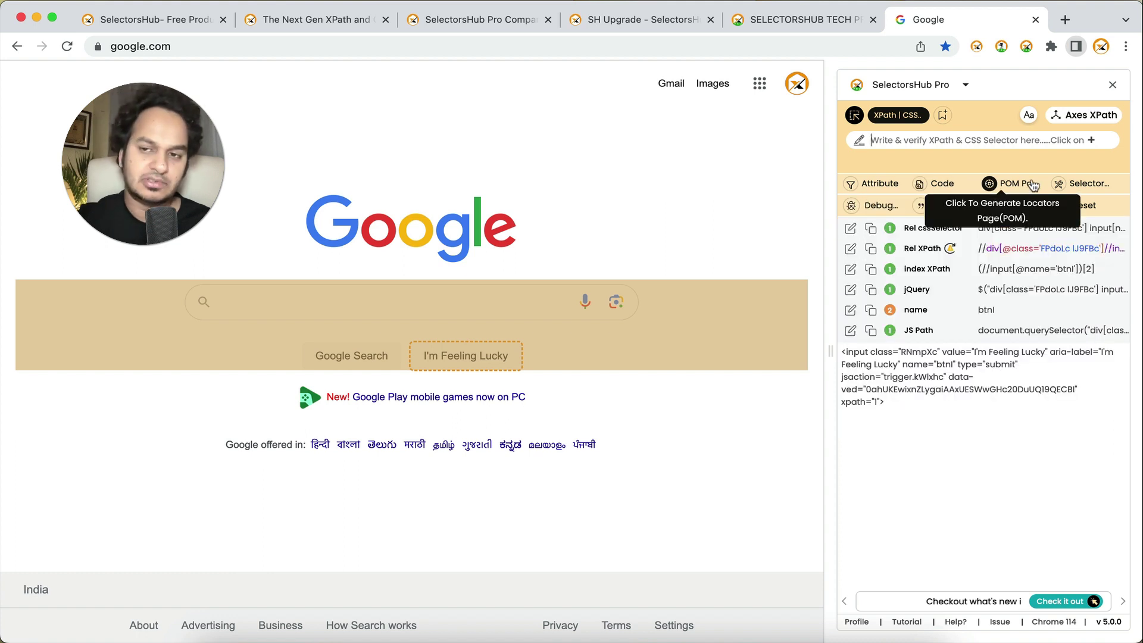
Record POM page selectors for the Google logo, search box container, I'm Feeling Lucky and Google Search buttons, and close the recorder
left_click(1033, 186)
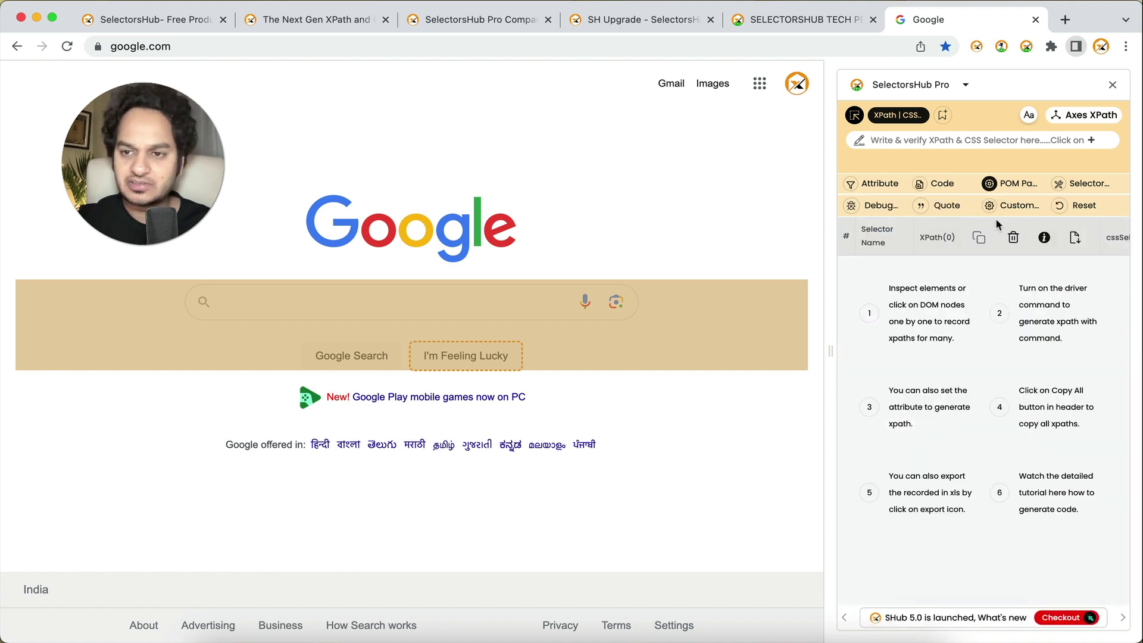
left_click(411, 229)
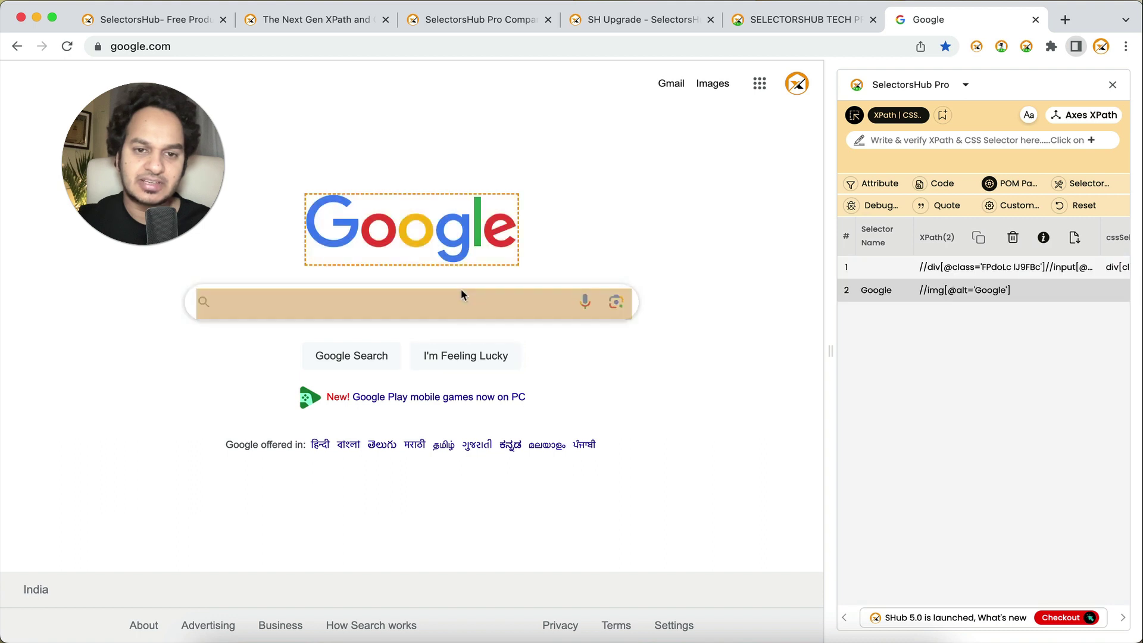
left_click(463, 363)
left_click(354, 356)
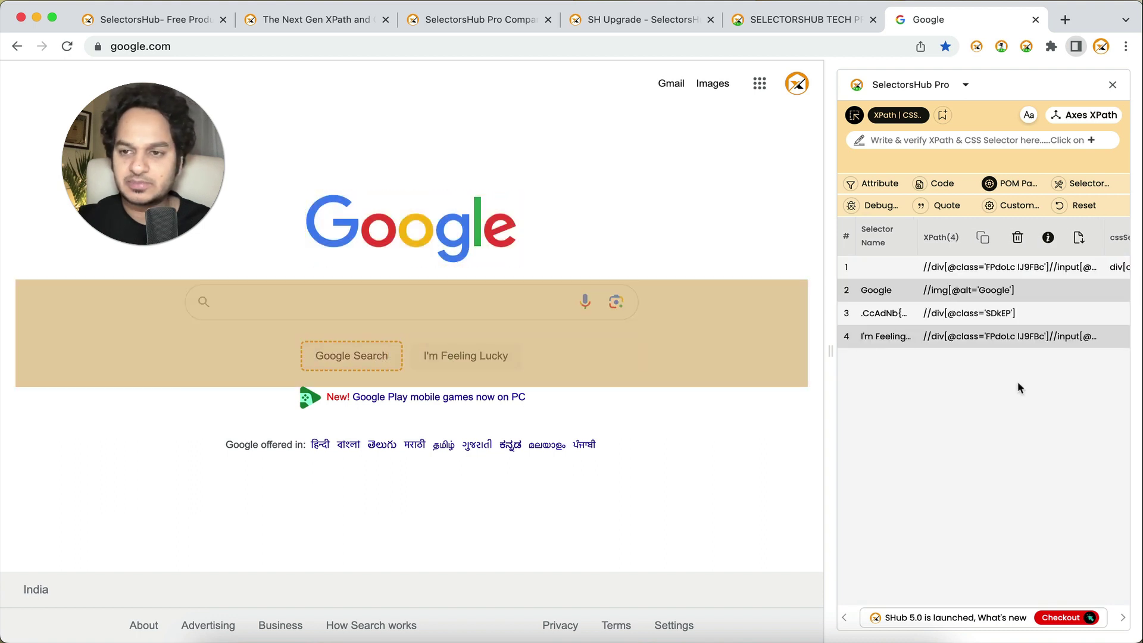
left_click(1008, 187)
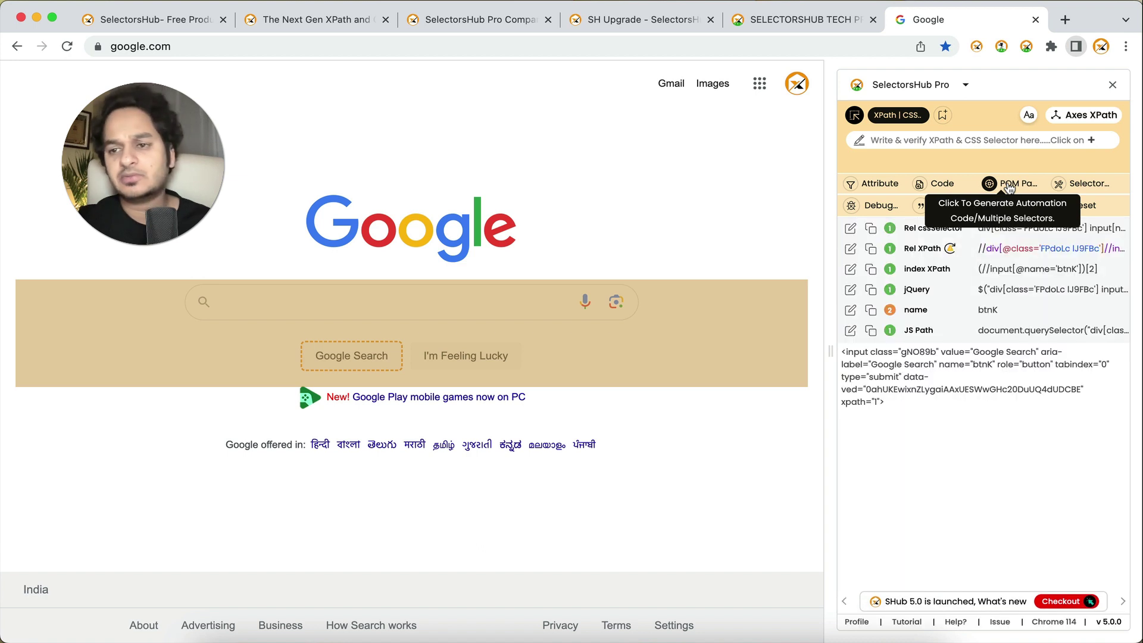
View the dialog for pasting a whole selectors page or script for verification, and cancel it
left_click(1079, 187)
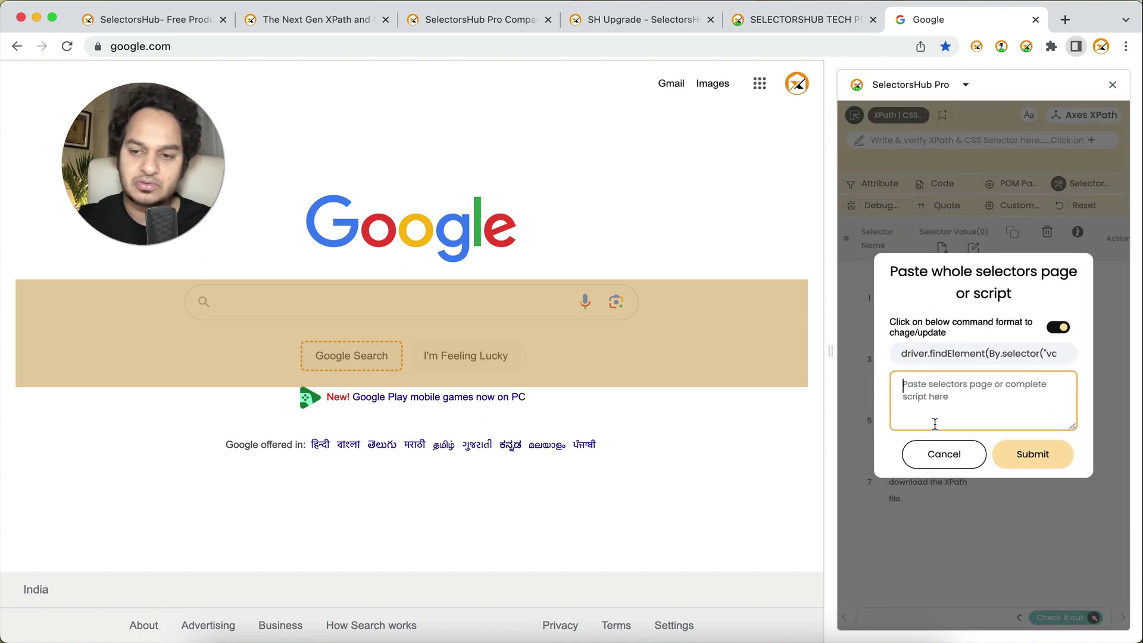
left_click(954, 453)
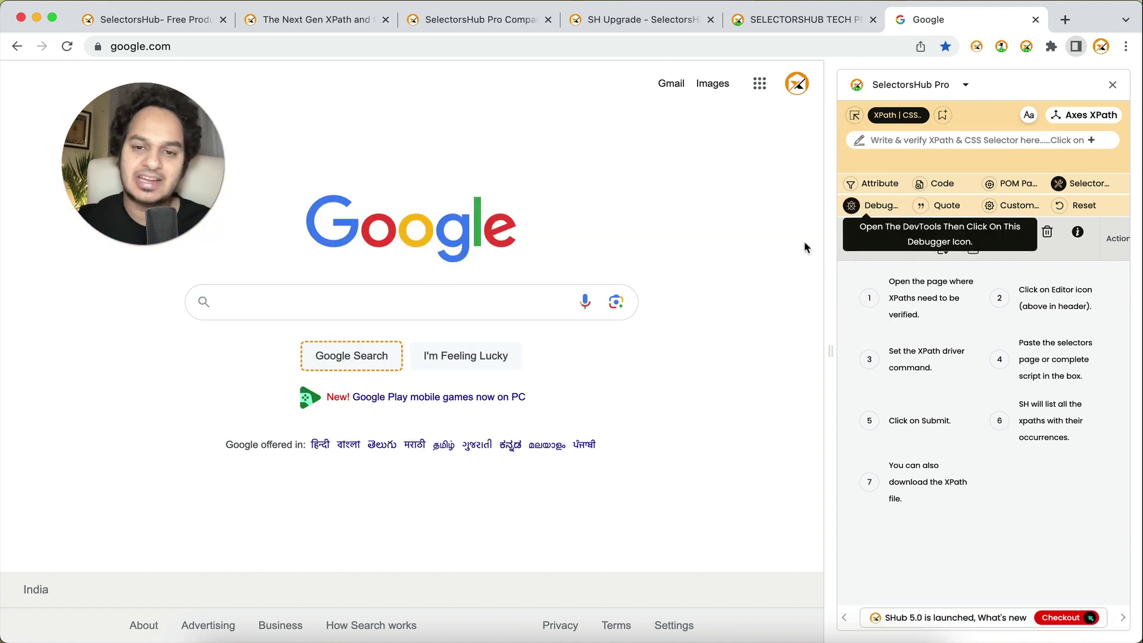
Inspect the Google page in DevTools beside the side panel and widen the Elements area
right_click(636, 354)
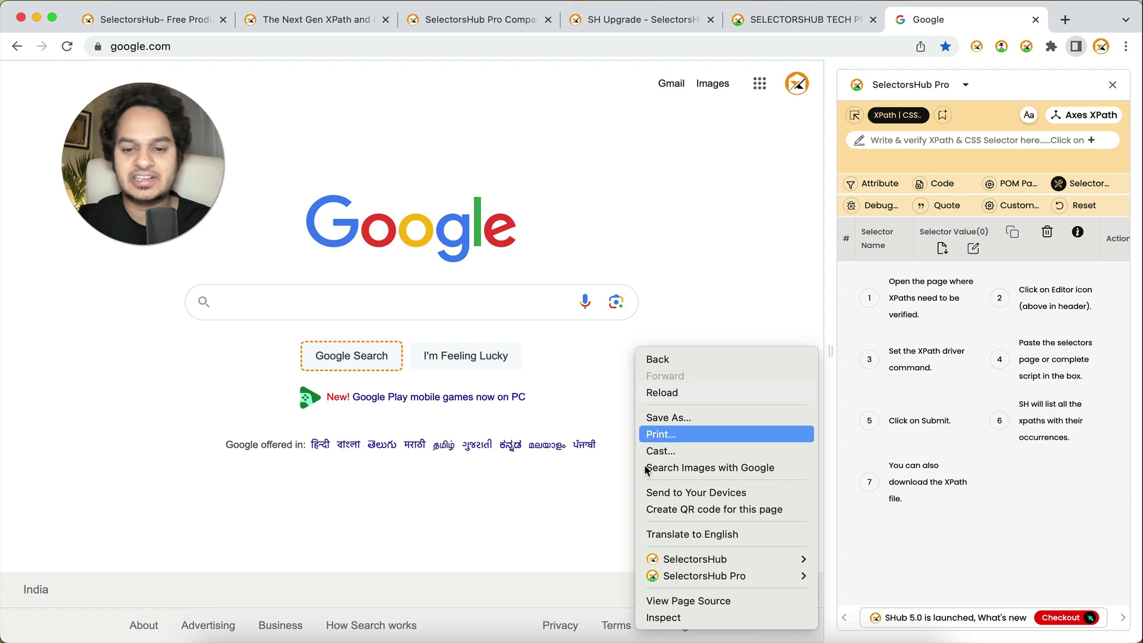
left_click(669, 618)
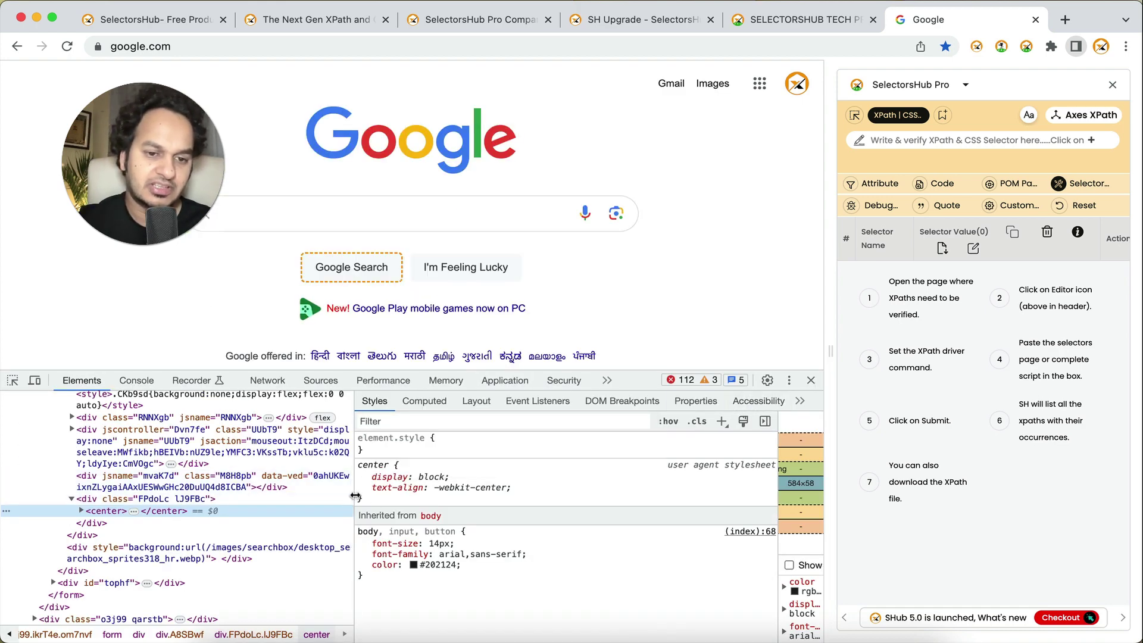
left_click_drag(355, 465, 472, 464)
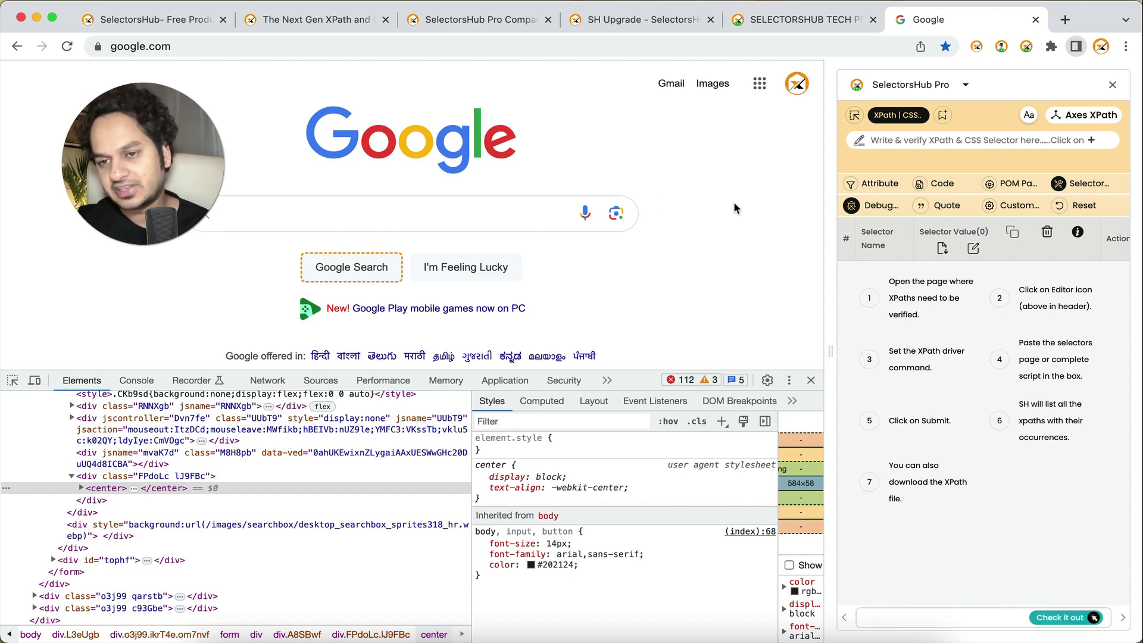
Pause the Google page with SelectorsHub Pro's debugger feature, and resume script execution
left_click(930, 206)
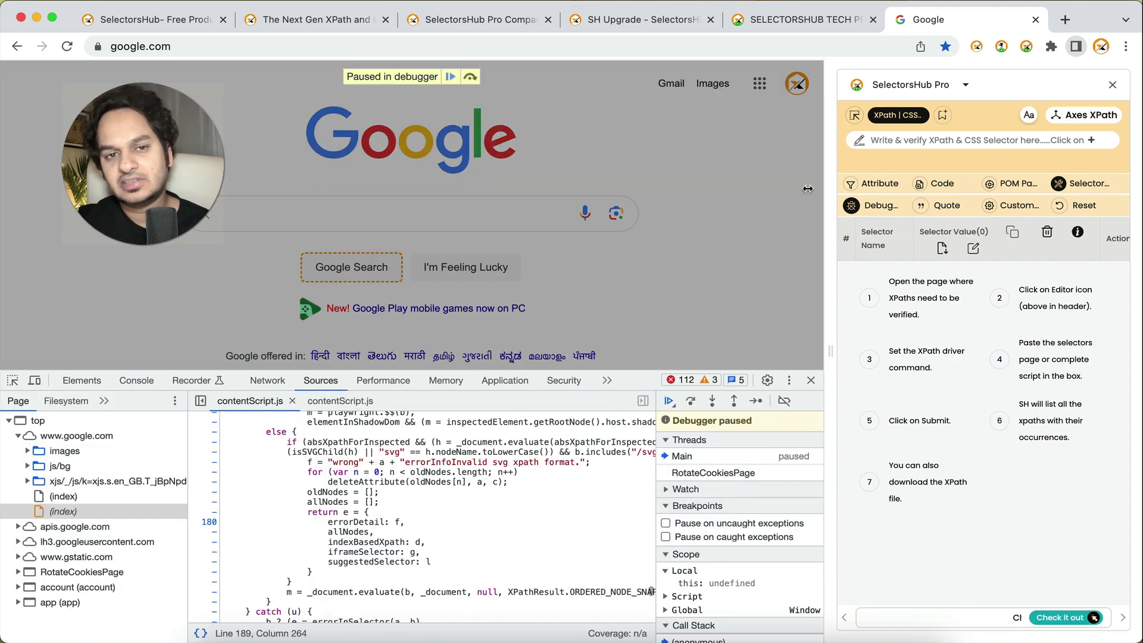
left_click(450, 76)
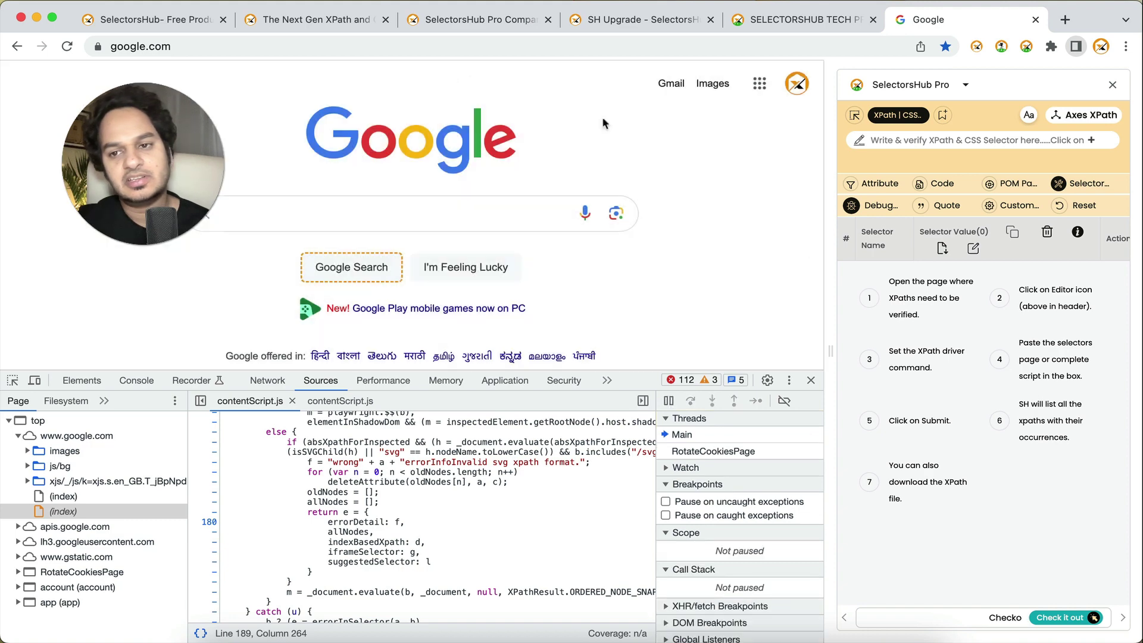
Generate the Google Search button's selectors with double quotes, and switch them back to single quotes
left_click(932, 208)
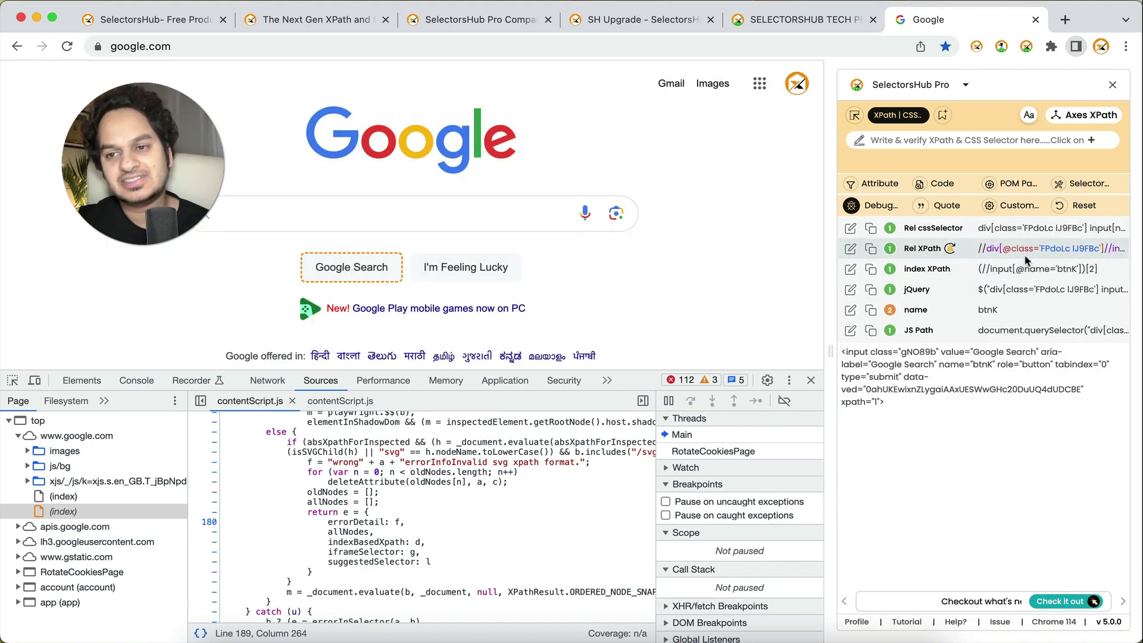
left_click(943, 210)
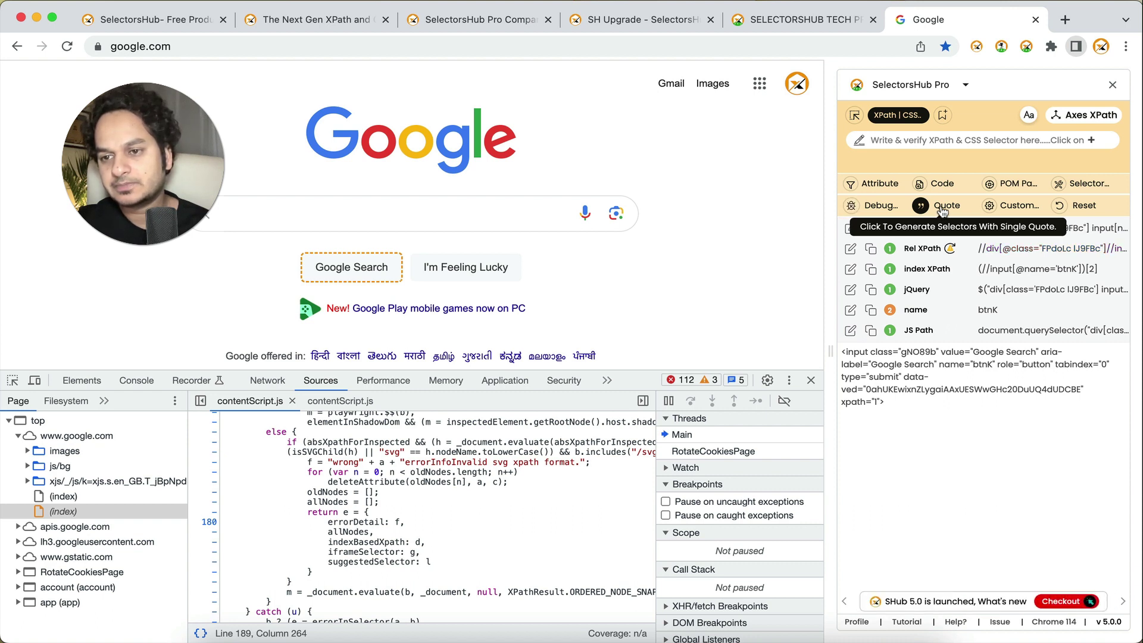
left_click(943, 208)
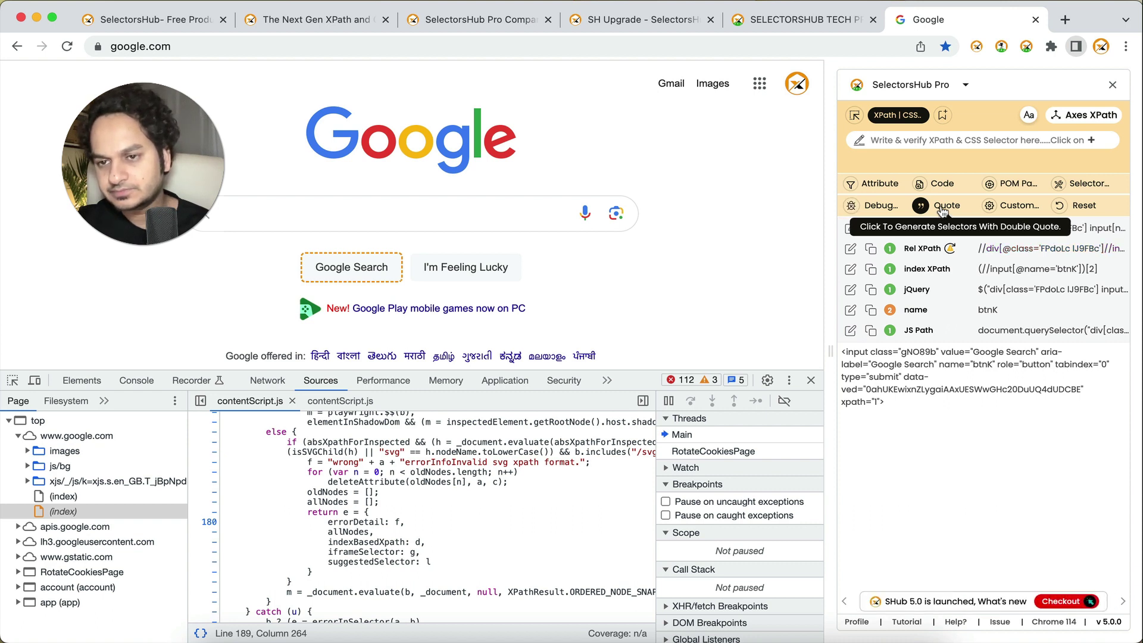
Enable pwSelector in the Customize UI settings, accept the performance warning, and close the settings
left_click(1010, 210)
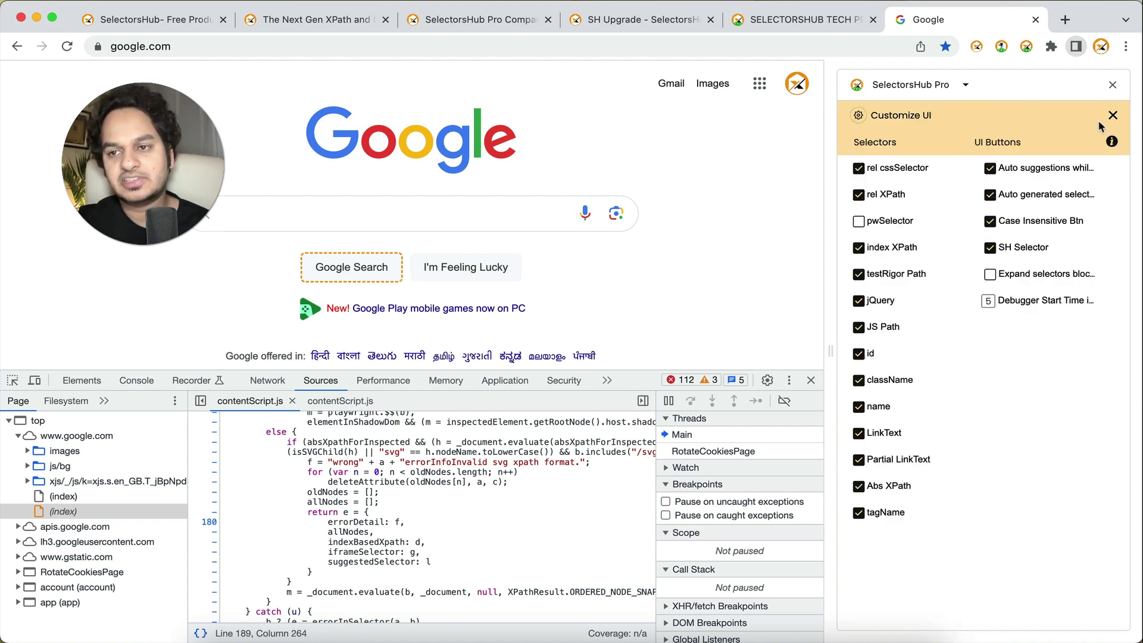
left_click(859, 222)
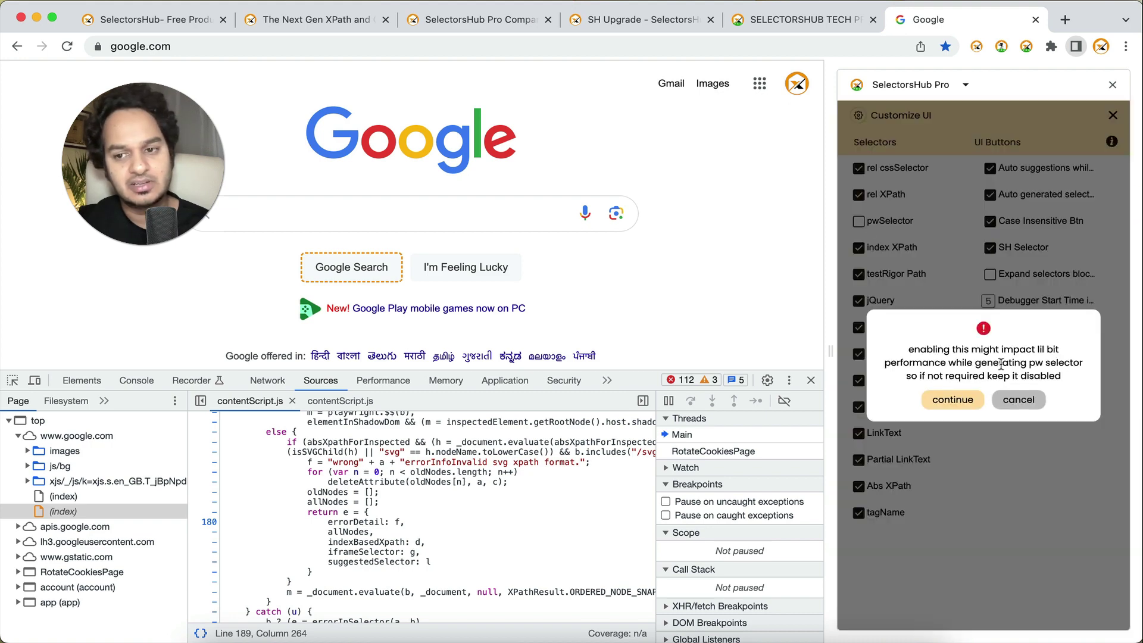
left_click(950, 400)
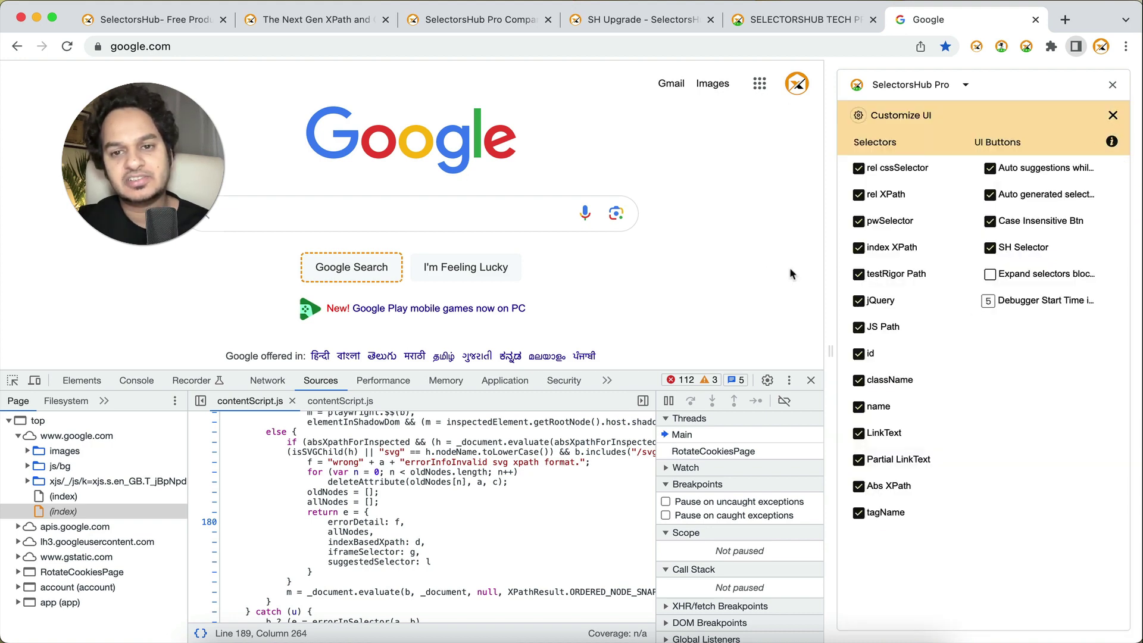
left_click(1112, 116)
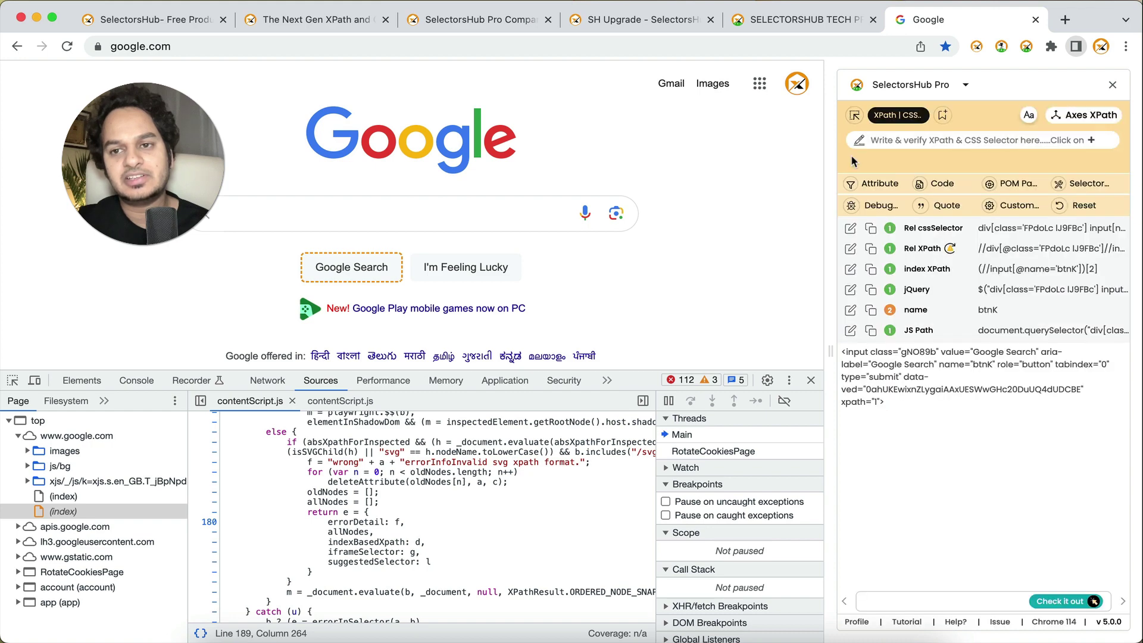
Inspect the Google search box to generate its selectors, and look through the whole selector list
left_click(547, 218)
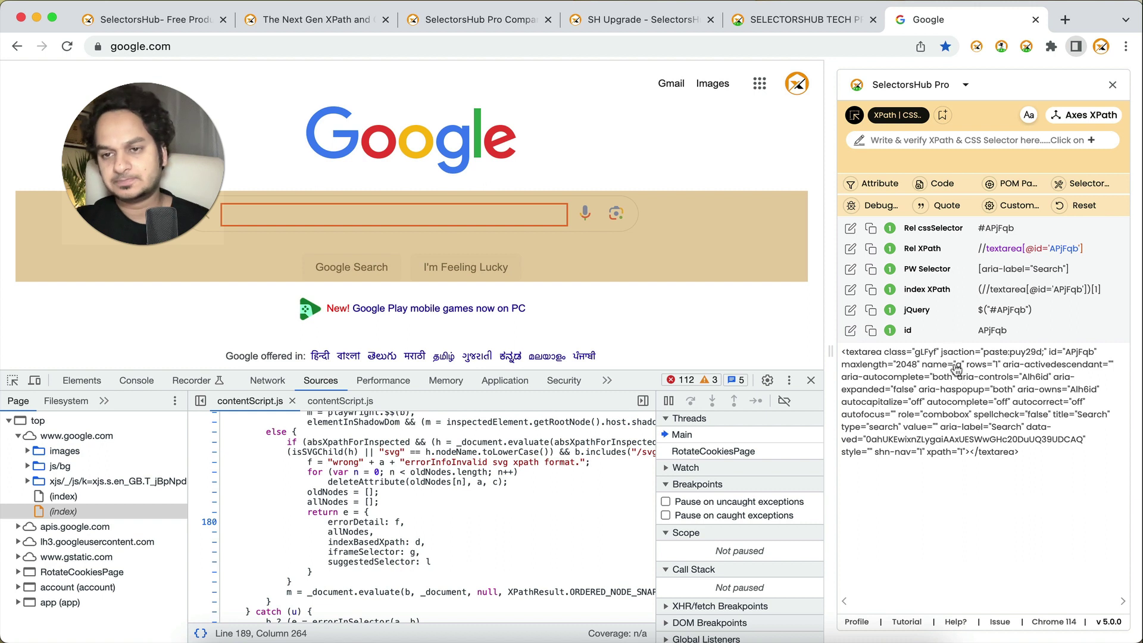
scroll(946, 298, "down", 4)
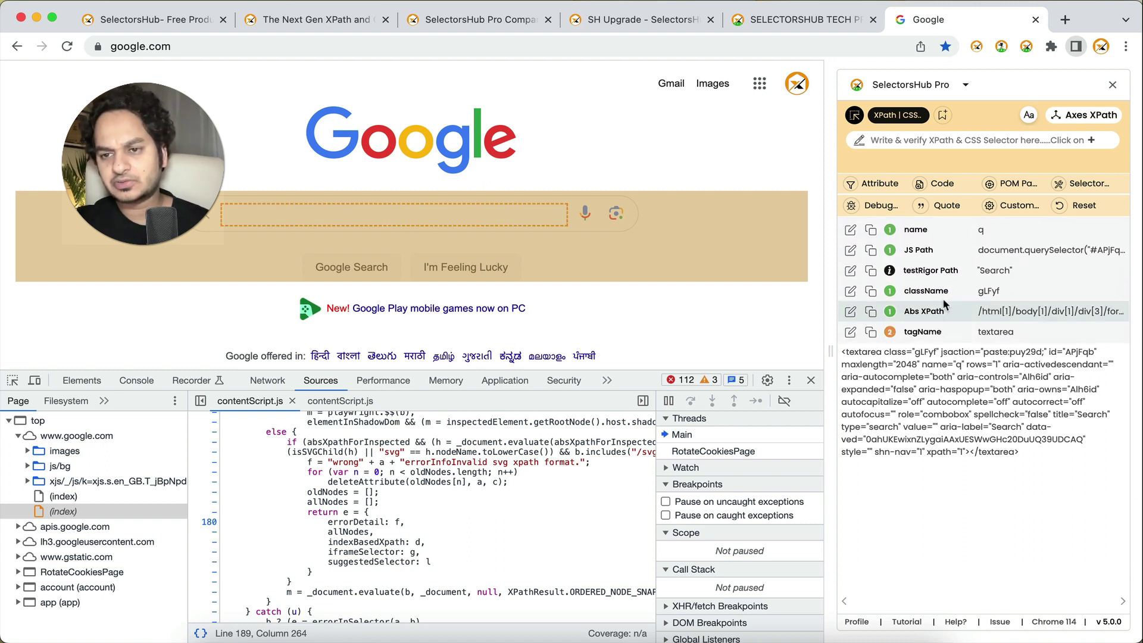
scroll(943, 304, "up", 4)
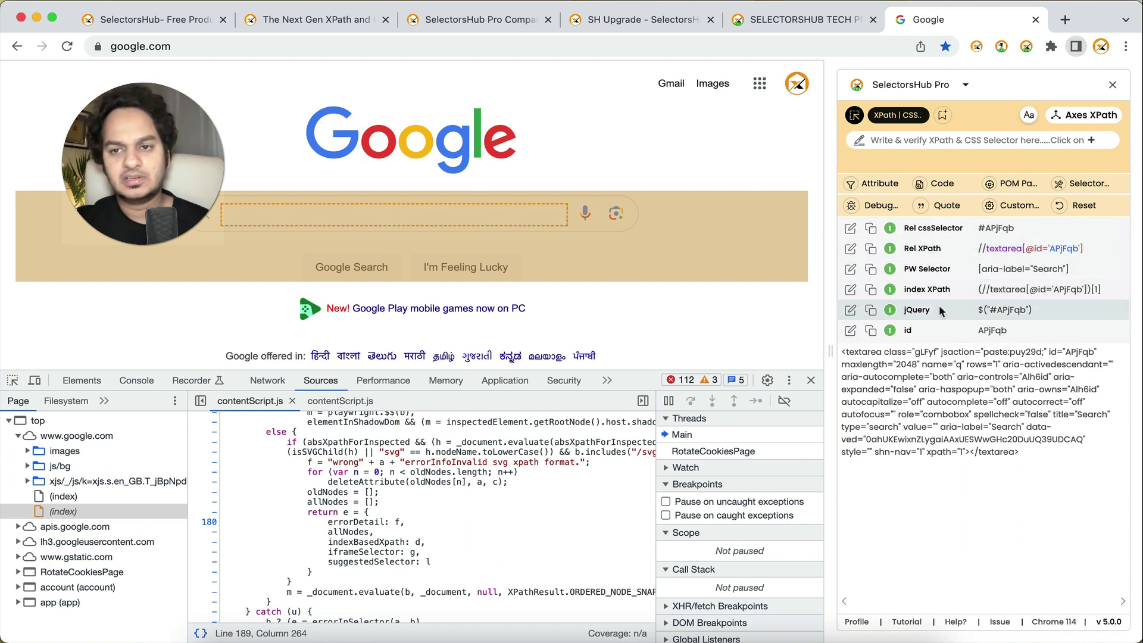
left_click(633, 218)
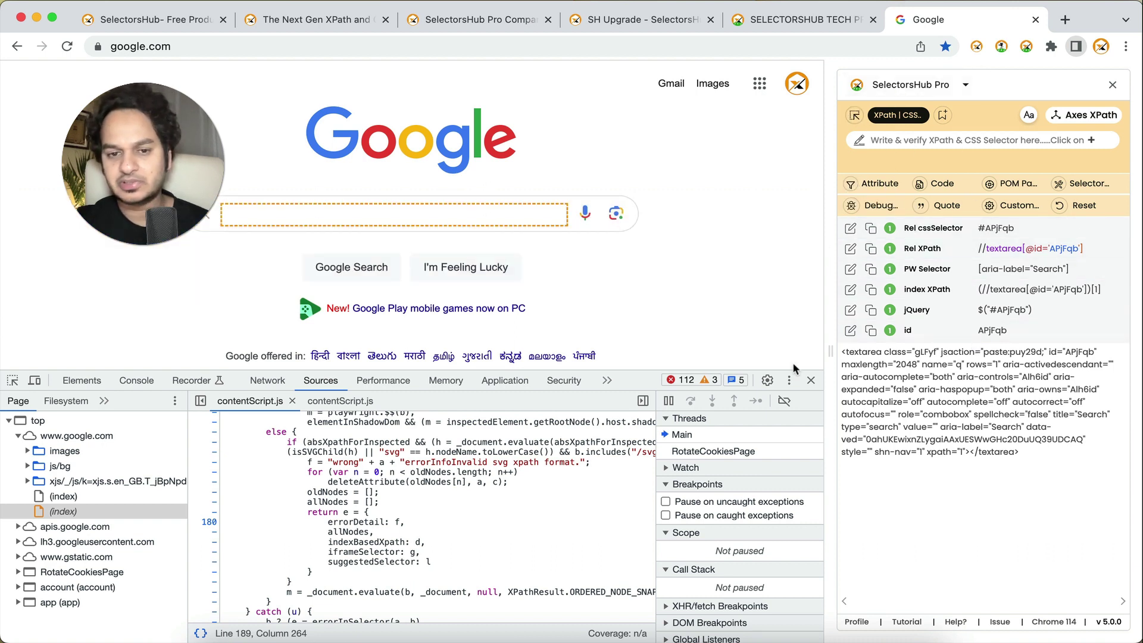
Open SelectorsHub Pro within the DevTools Elements view for the selected center element
left_click(81, 381)
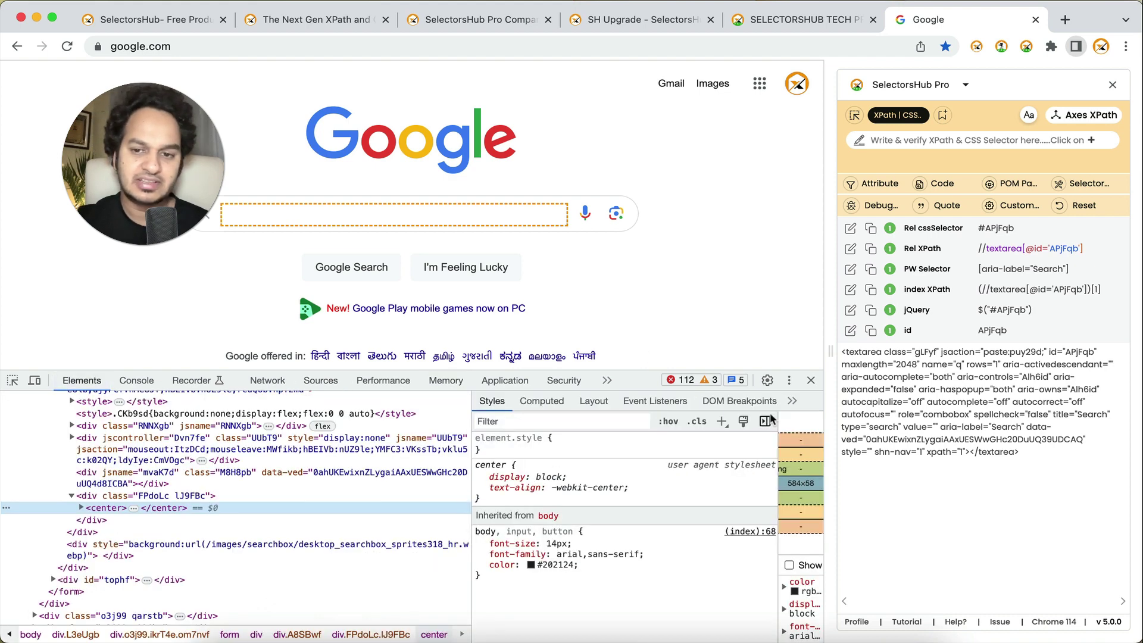
left_click(791, 401)
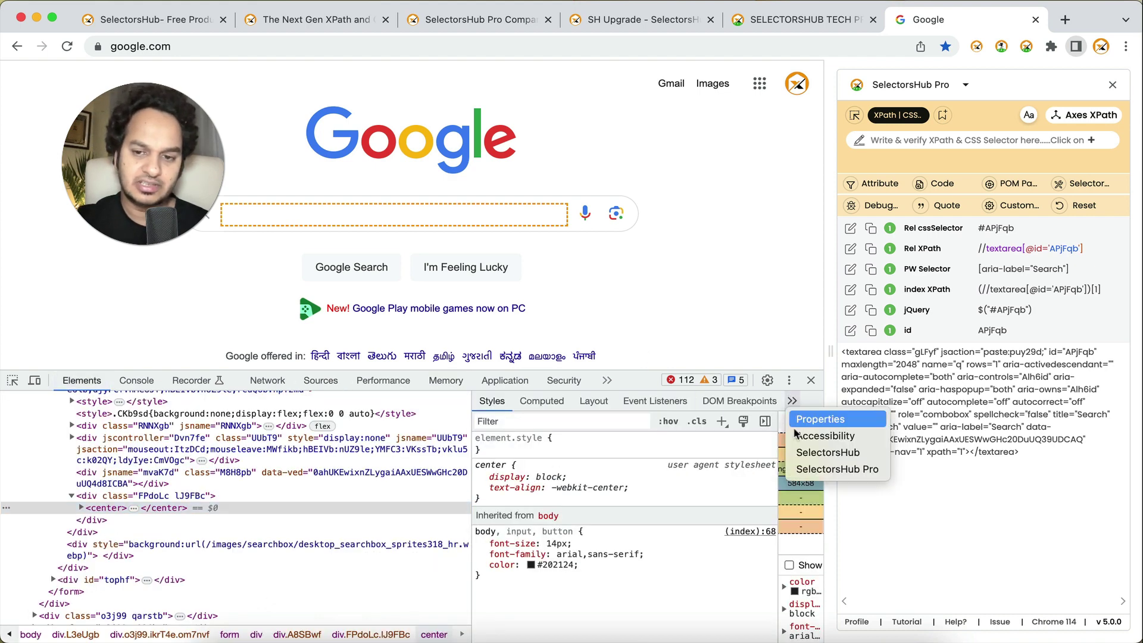
left_click(803, 470)
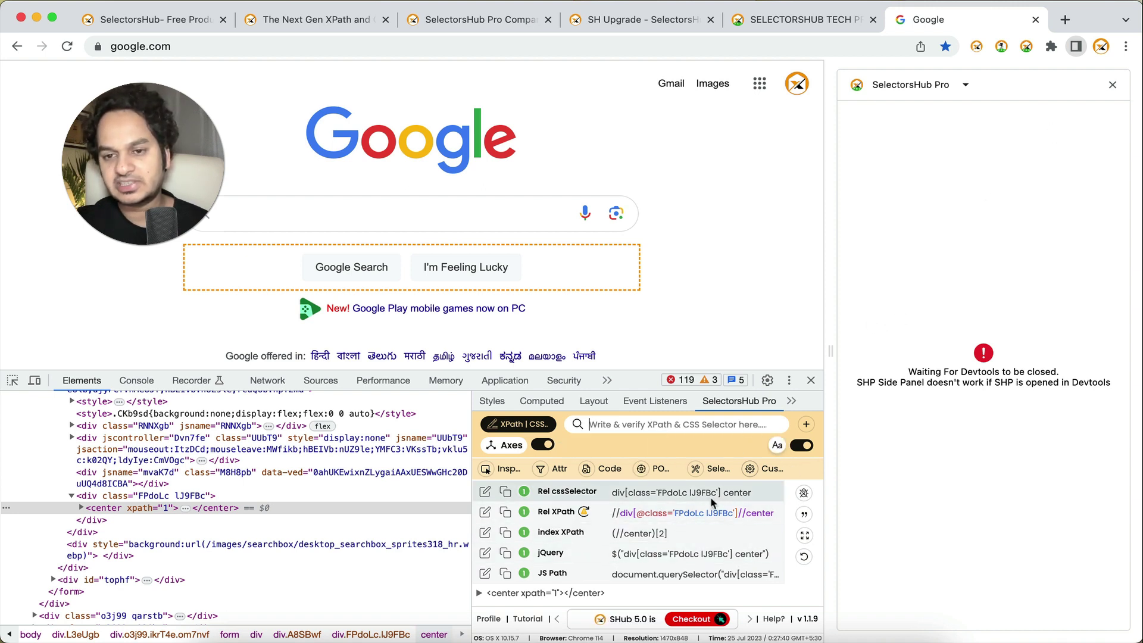
Close DevTools and dismiss the SelectorsHub Pro side panel beside the Google page
left_click(811, 381)
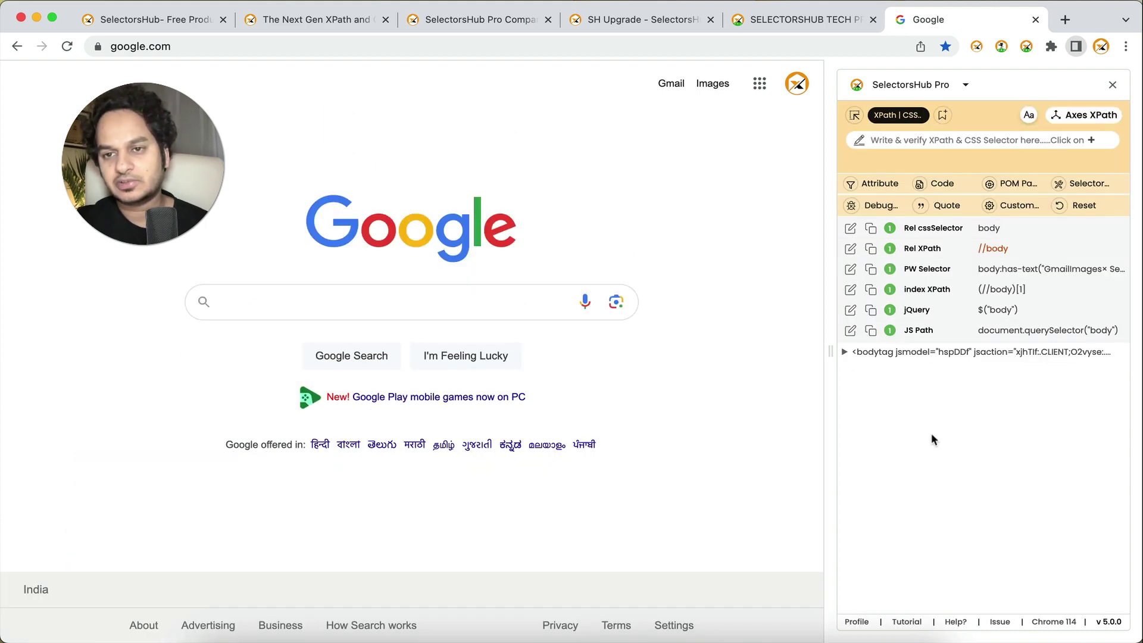
left_click_drag(831, 431, 937, 434)
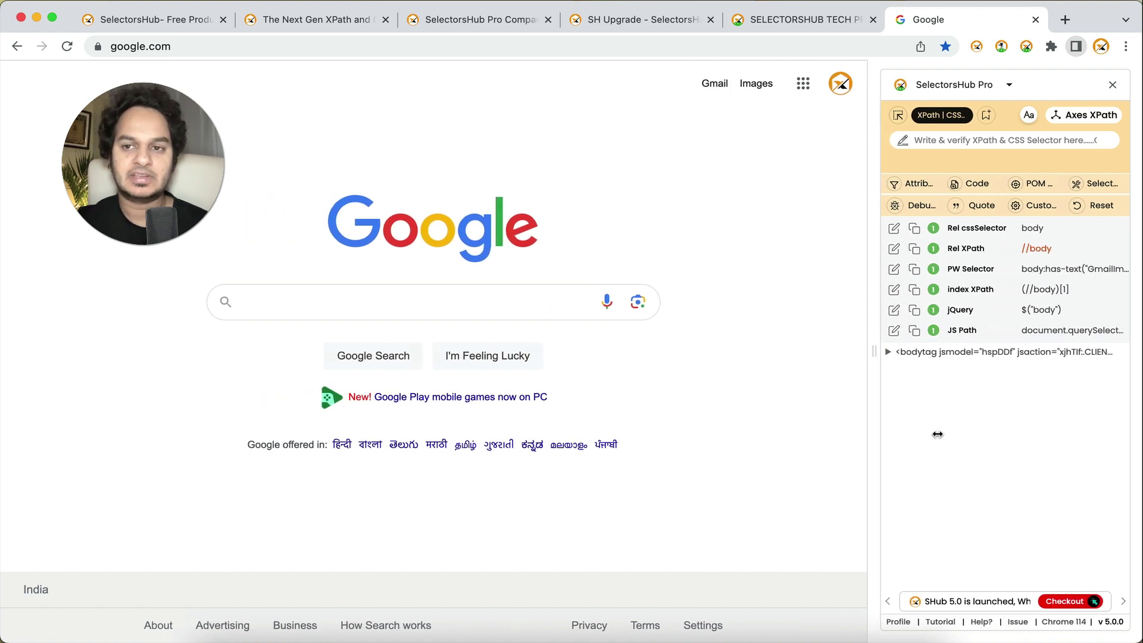
left_click(1025, 48)
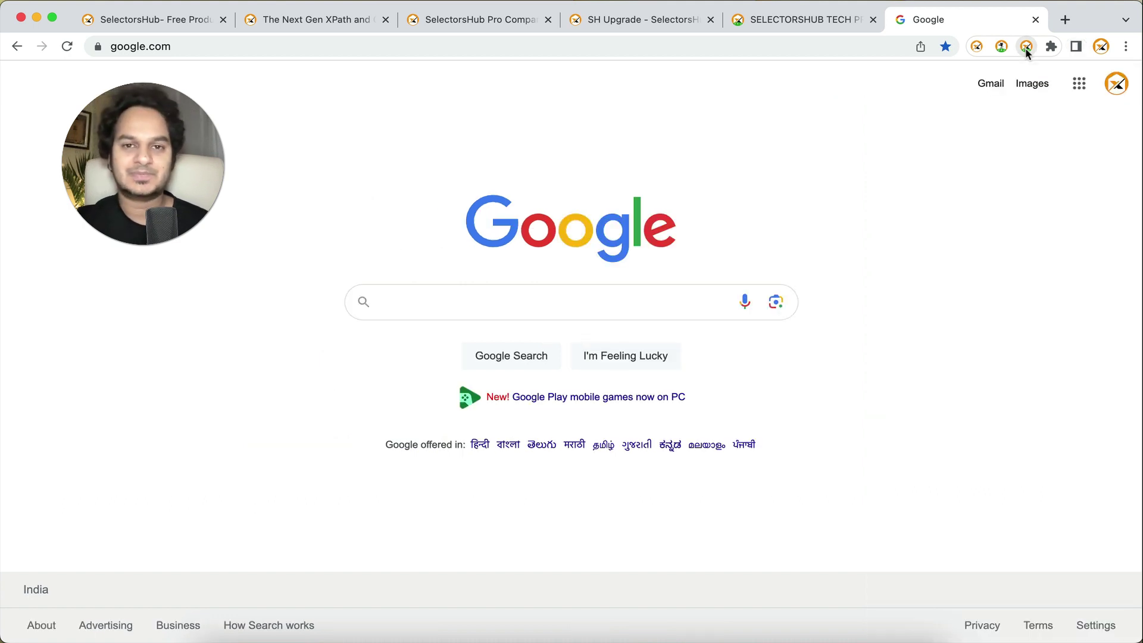